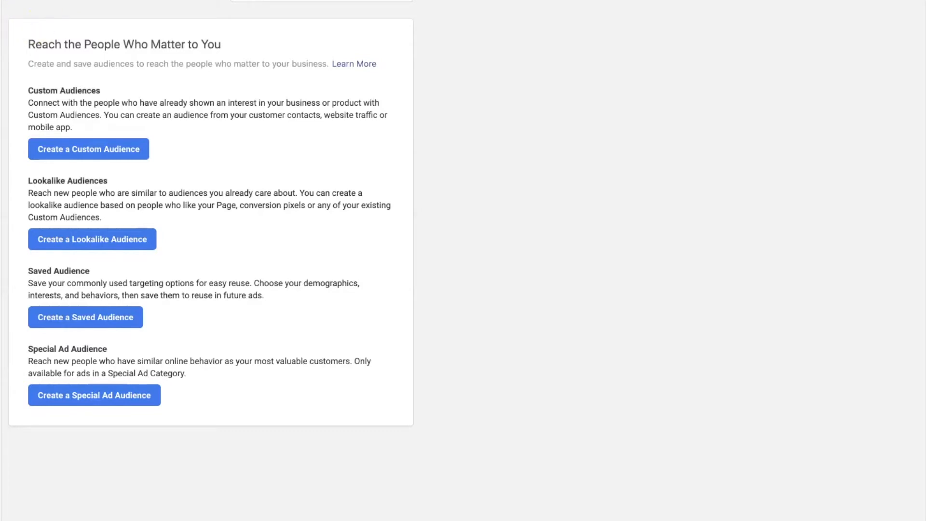
{"action": "left_click", "coordinate": [20, 2]}
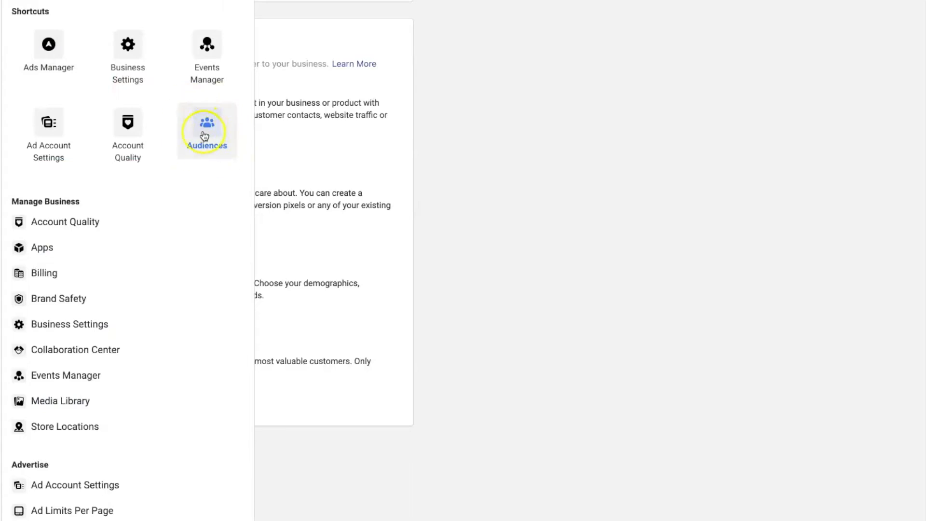
{"action": "left_click", "coordinate": [411, 59]}
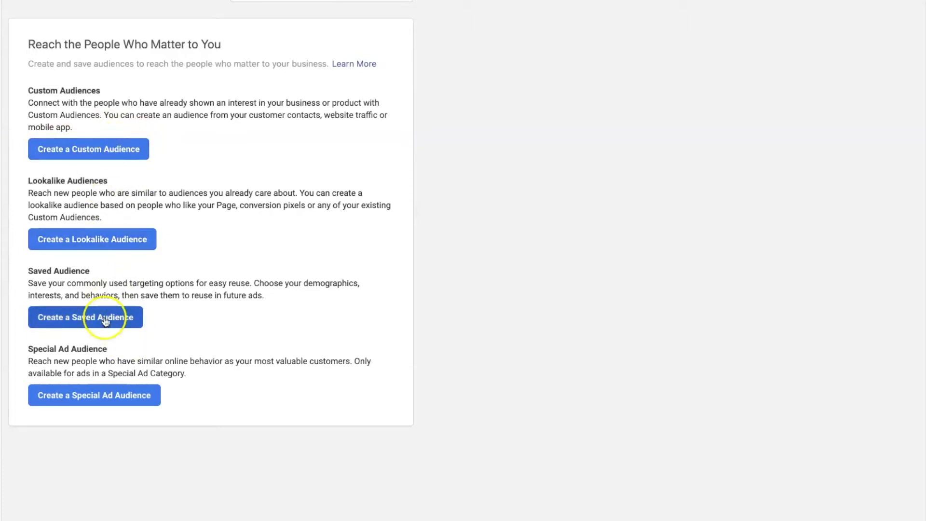
Start a new custom audience using Website as its source.
{"action": "left_click", "coordinate": [74, 153]}
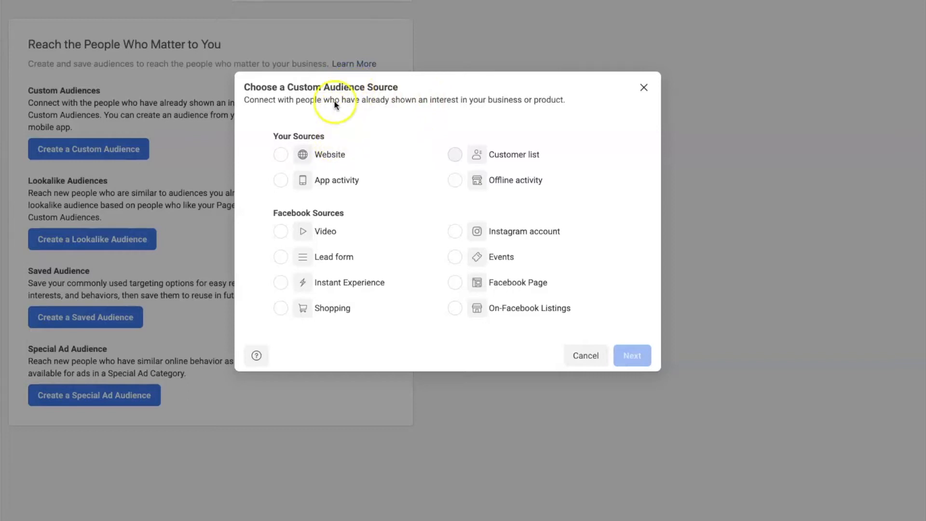
{"action": "mouse_move", "coordinate": [517, 309]}
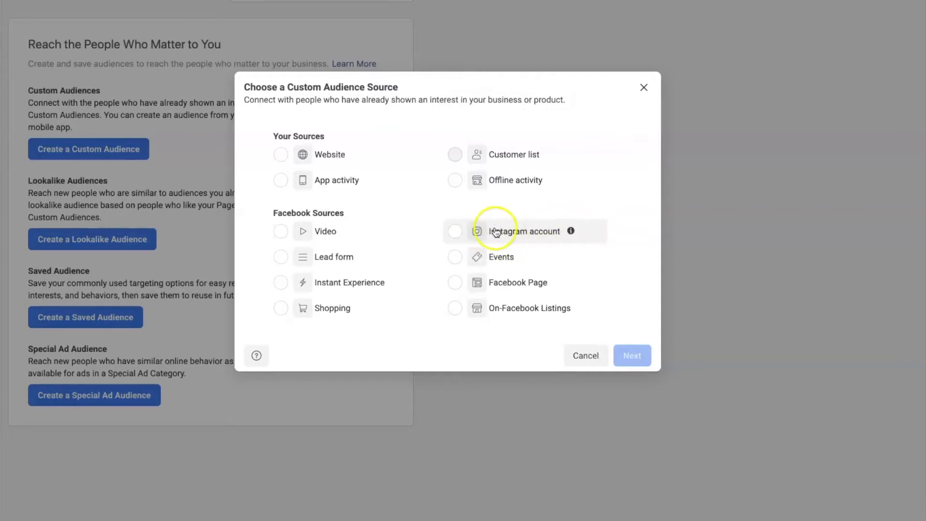
{"action": "mouse_move", "coordinate": [455, 154]}
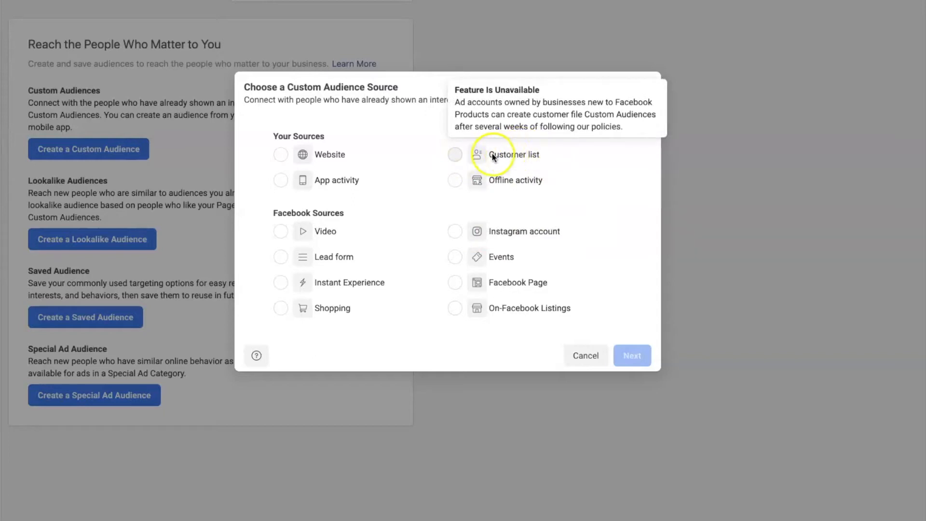
{"action": "left_click", "coordinate": [525, 155]}
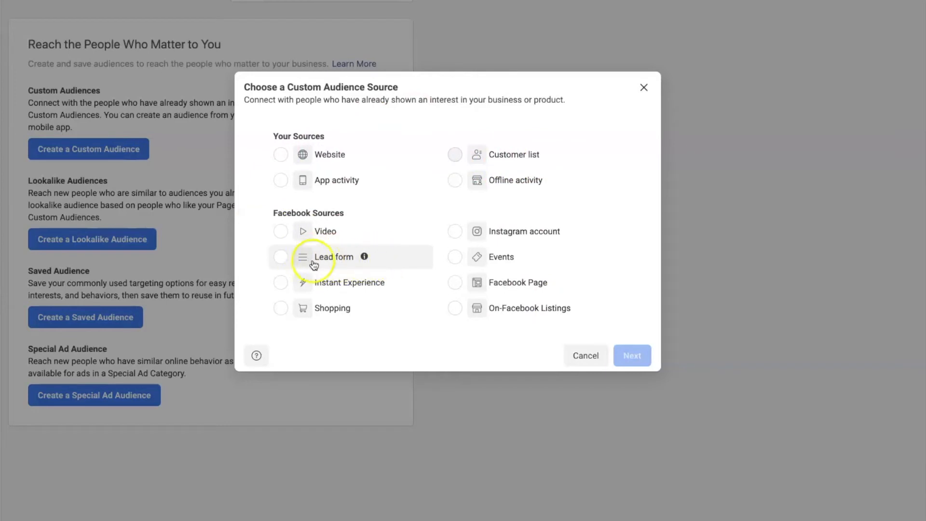
{"action": "mouse_move", "coordinate": [366, 264]}
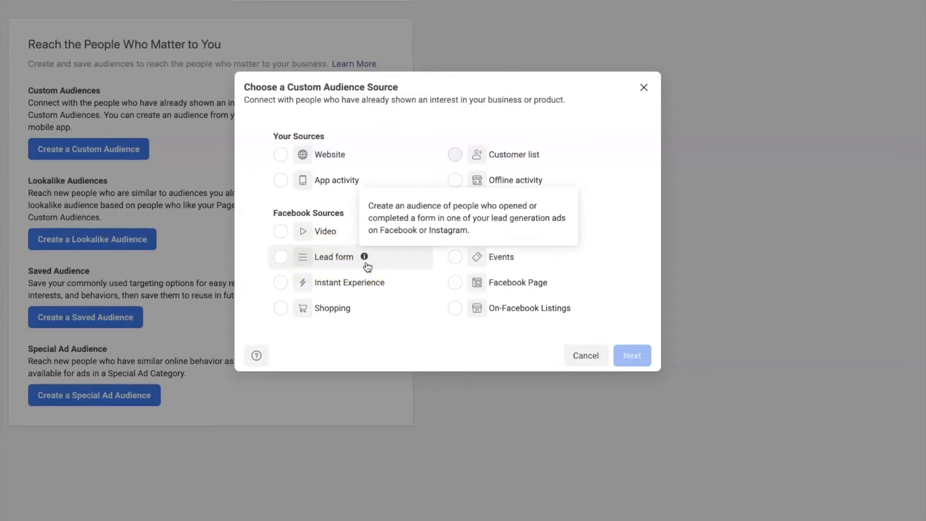
{"action": "left_click", "coordinate": [384, 259]}
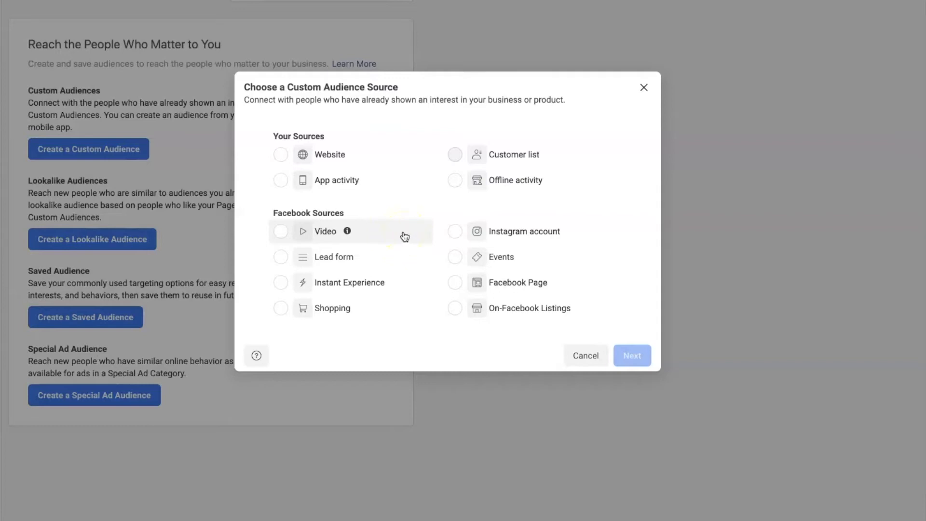
{"action": "left_click", "coordinate": [393, 235]}
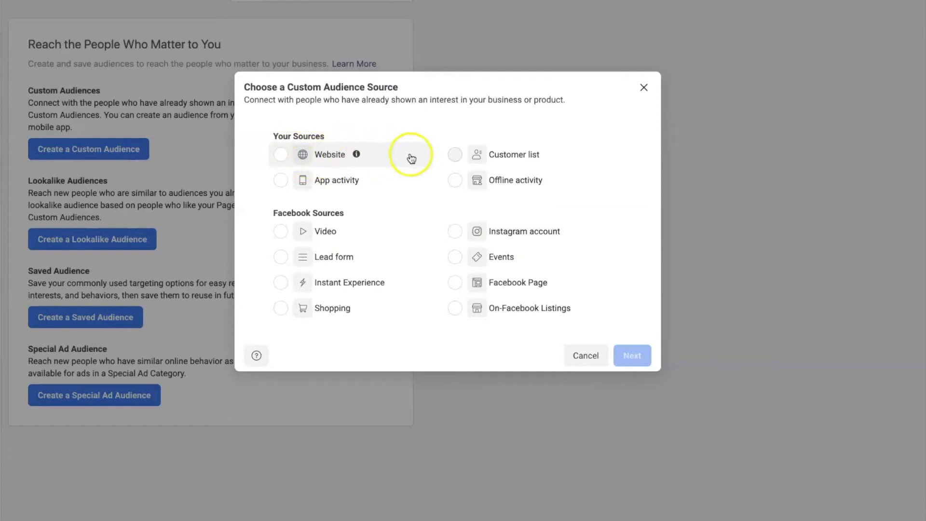
{"action": "mouse_move", "coordinate": [457, 150]}
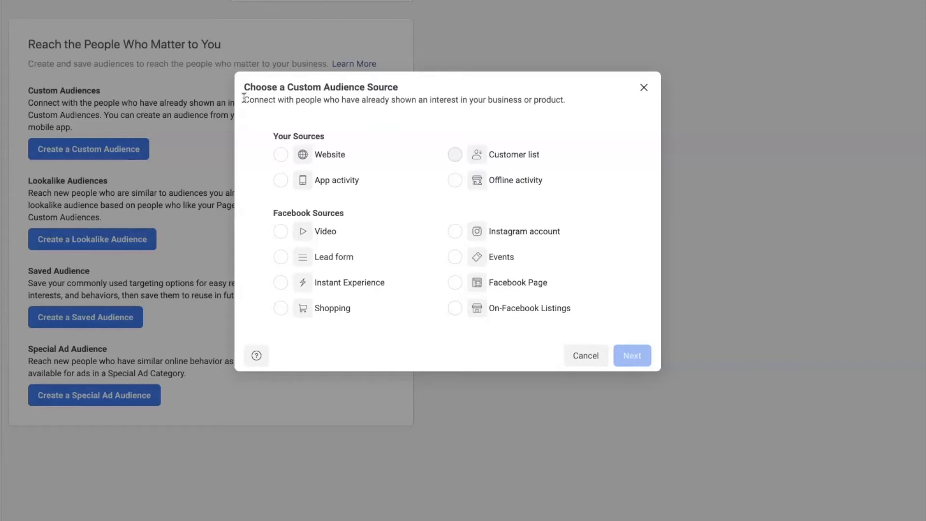
{"action": "left_click", "coordinate": [316, 157]}
{"action": "left_click", "coordinate": [632, 355]}
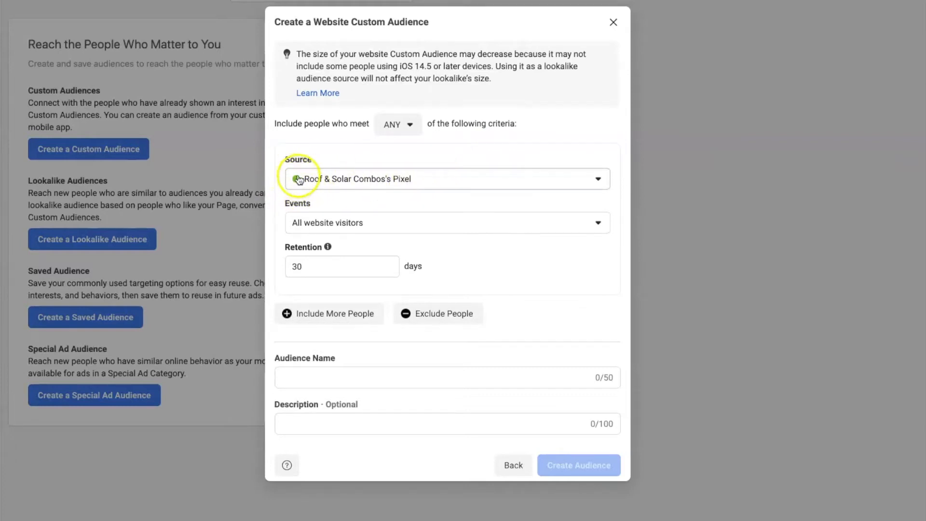
Set the website visitors' retention to 180 days and name the audience Web 180.
{"action": "left_click_drag", "start_coordinate": [316, 267], "coordinate": [287, 270]}
{"action": "type", "text": "180"}
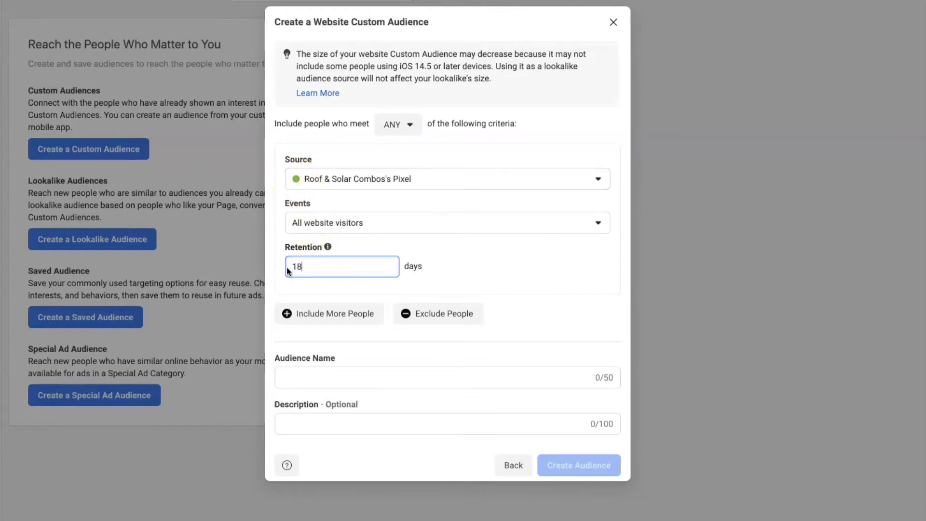
{"action": "left_click", "coordinate": [454, 263]}
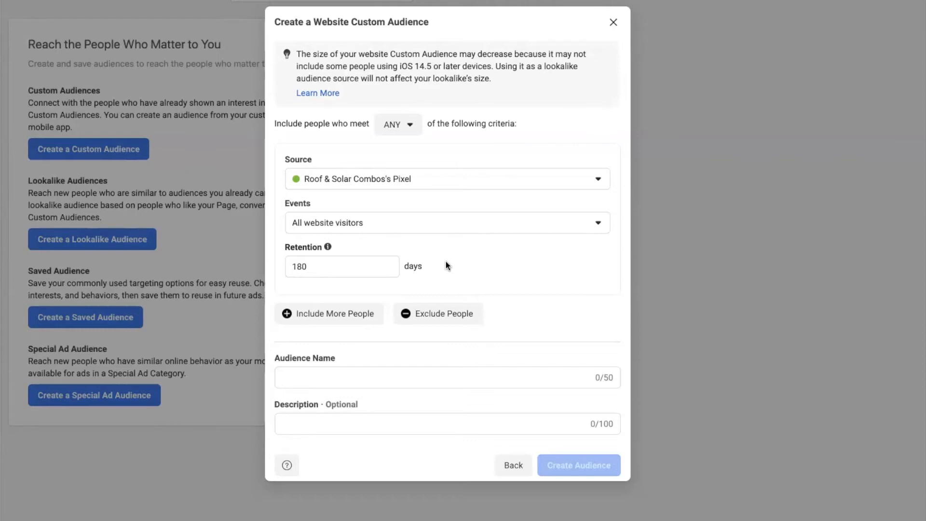
{"action": "left_click", "coordinate": [323, 264]}
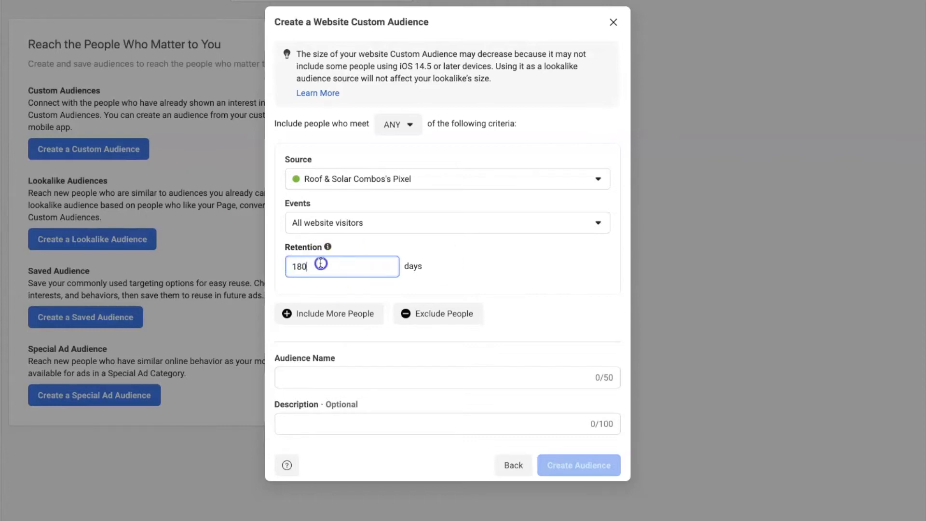
{"action": "left_click", "coordinate": [441, 261]}
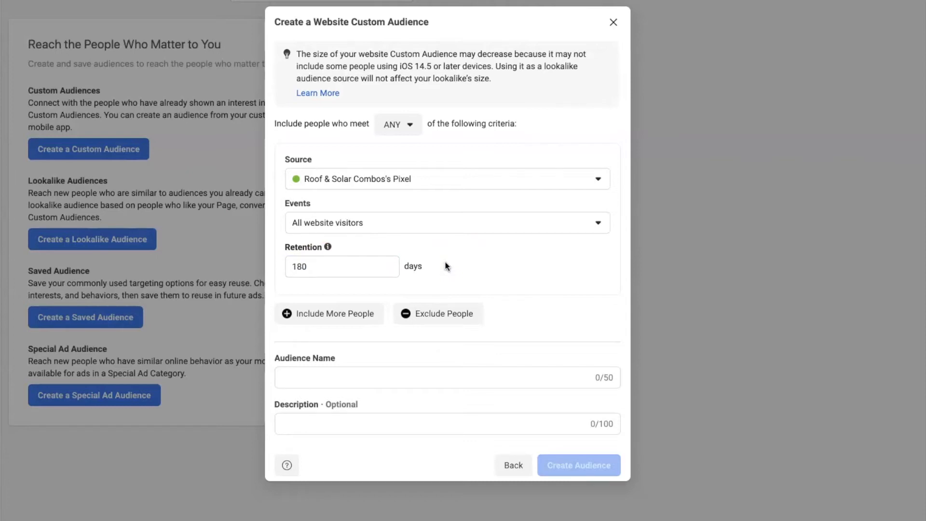
{"action": "left_click", "coordinate": [320, 265]}
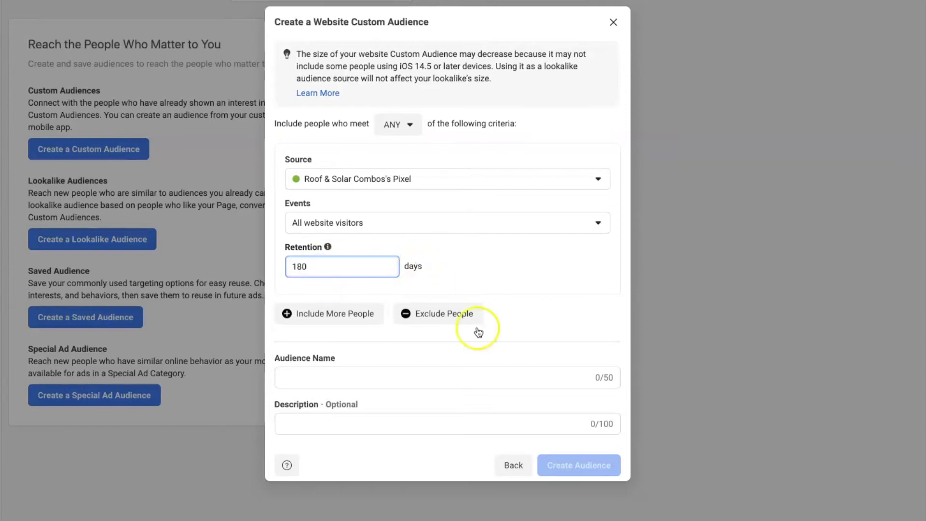
{"action": "left_click", "coordinate": [392, 376]}
{"action": "type", "text": "Web 180"}
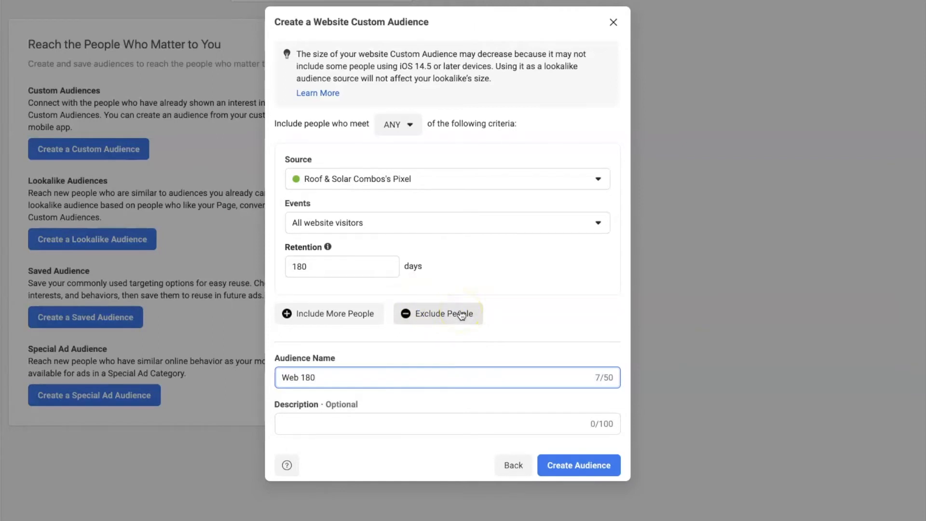
Add an exclusion to the website audience for people who triggered the Lead event.
{"action": "left_click", "coordinate": [440, 317]}
{"action": "scroll", "coordinate": [526, 348], "scroll_direction": "down", "scroll_amount": 3}
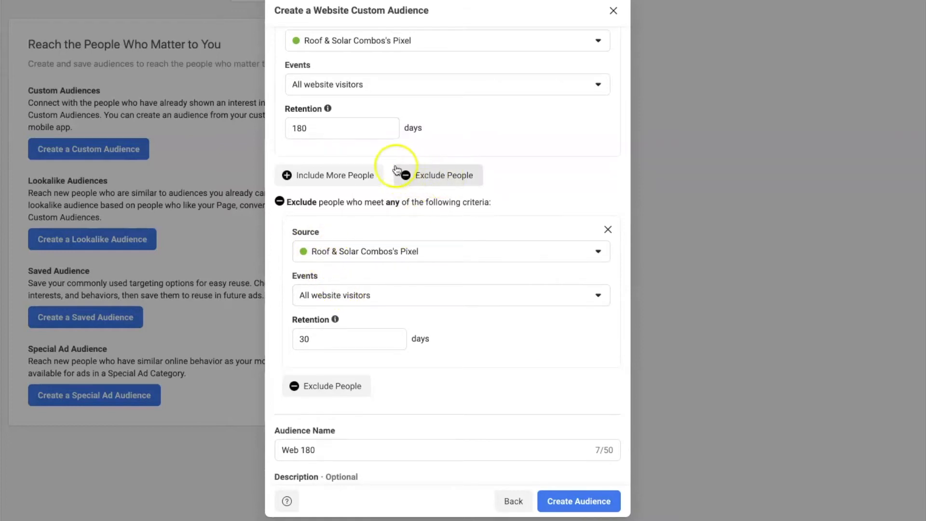
{"action": "left_click", "coordinate": [357, 296]}
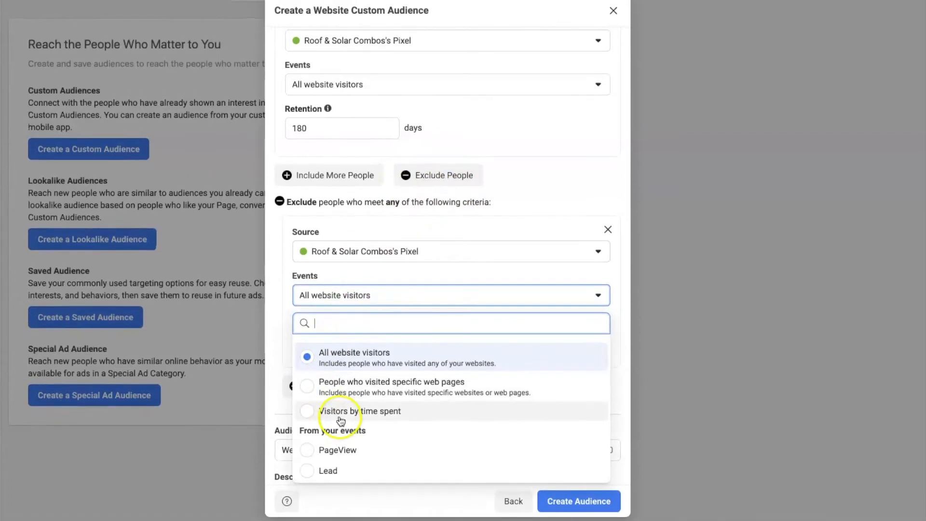
{"action": "left_click", "coordinate": [319, 469]}
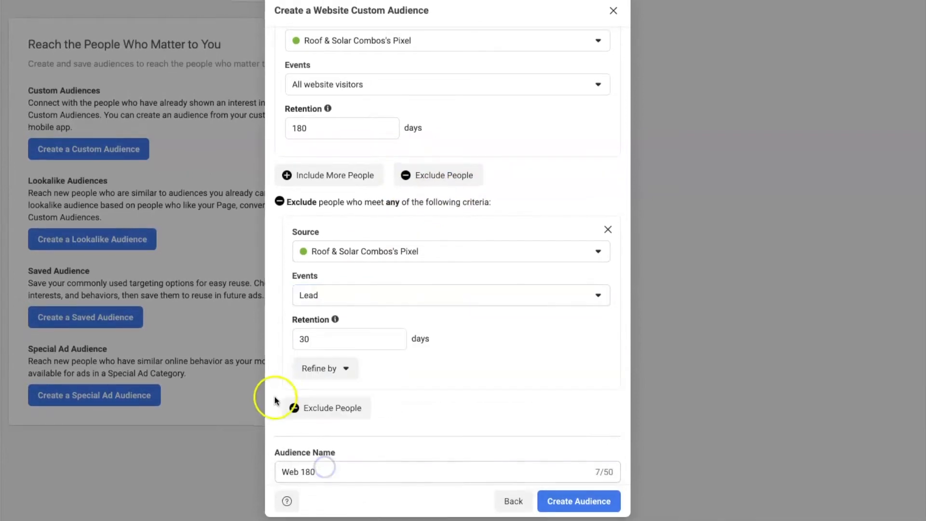
{"action": "left_click", "coordinate": [330, 304]}
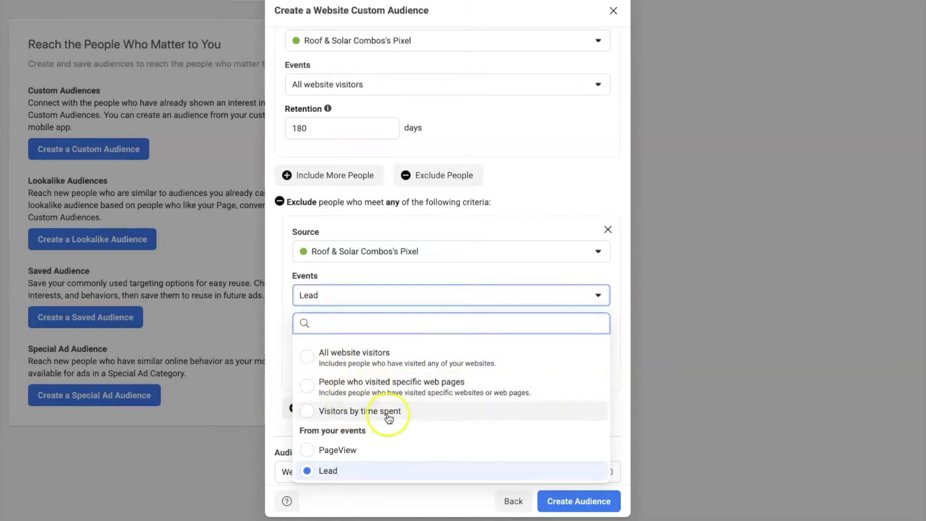
{"action": "left_click", "coordinate": [558, 276]}
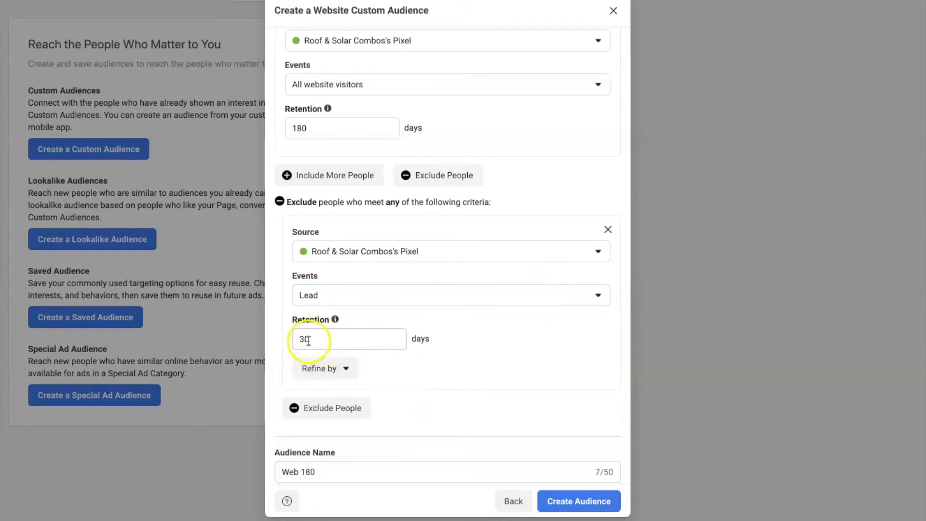
{"action": "left_click_drag", "start_coordinate": [299, 338], "coordinate": [324, 338]}
{"action": "left_click", "coordinate": [407, 370]}
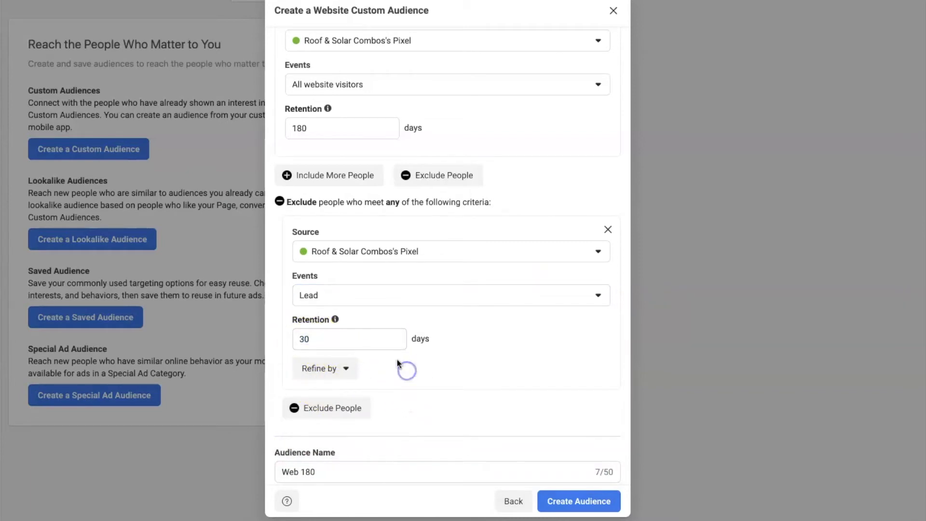
Finish creating the Web 180 custom audience.
{"action": "scroll", "coordinate": [398, 360], "scroll_direction": "down", "scroll_amount": 1}
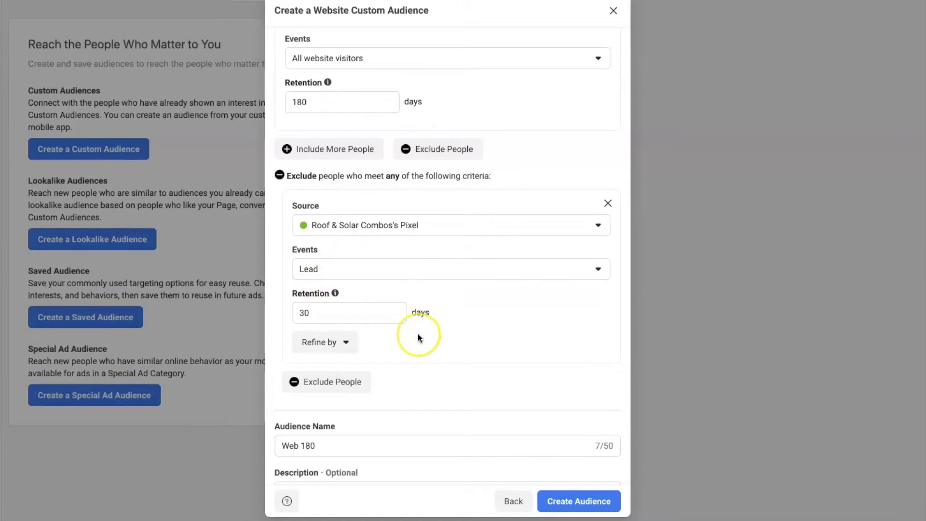
{"action": "scroll", "coordinate": [415, 333], "scroll_direction": "down", "scroll_amount": 1}
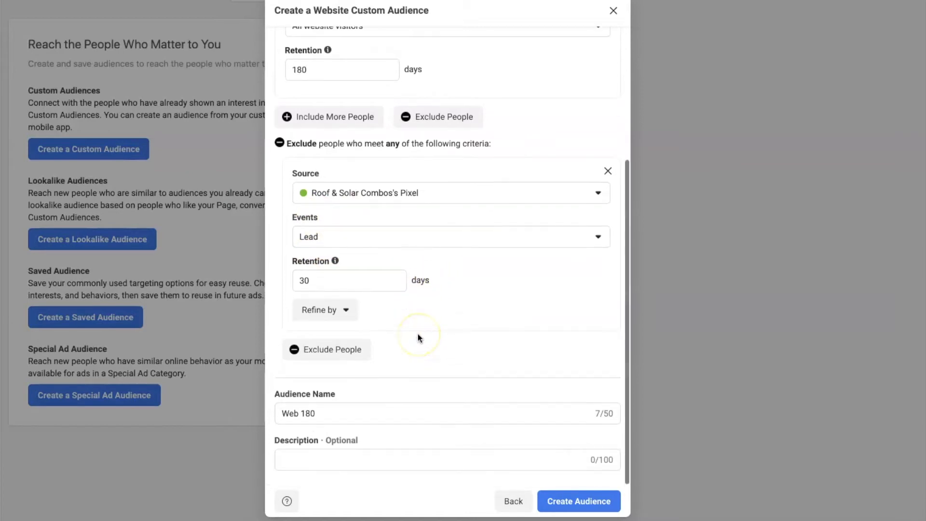
{"action": "left_click", "coordinate": [567, 501]}
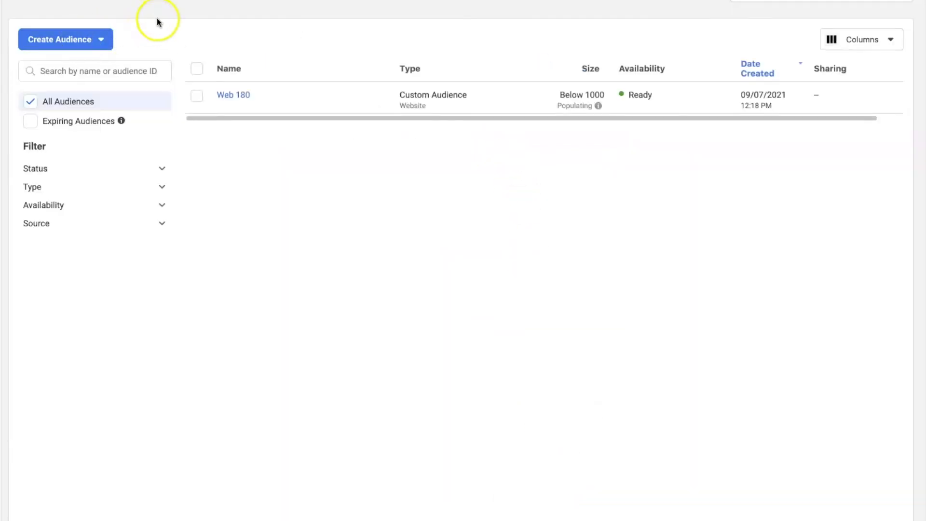
{"action": "left_click", "coordinate": [94, 41]}
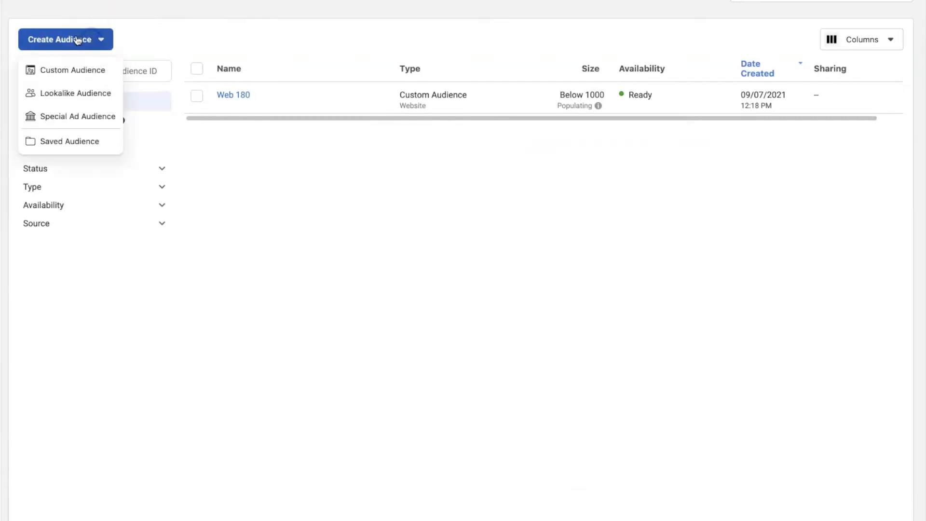
{"action": "left_click", "coordinate": [47, 69]}
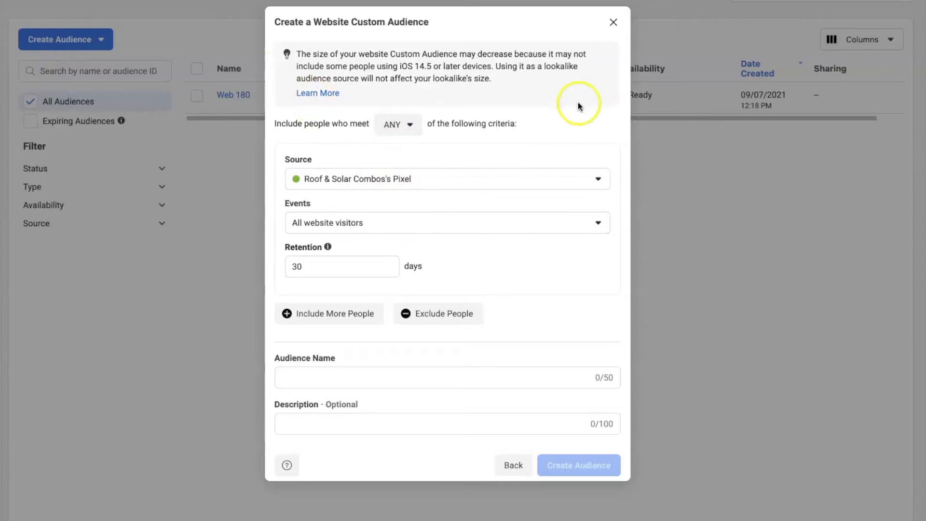
{"action": "left_click", "coordinate": [613, 22]}
Start another custom audience using Facebook Page as its source.
{"action": "left_click", "coordinate": [102, 39]}
{"action": "left_click", "coordinate": [75, 72]}
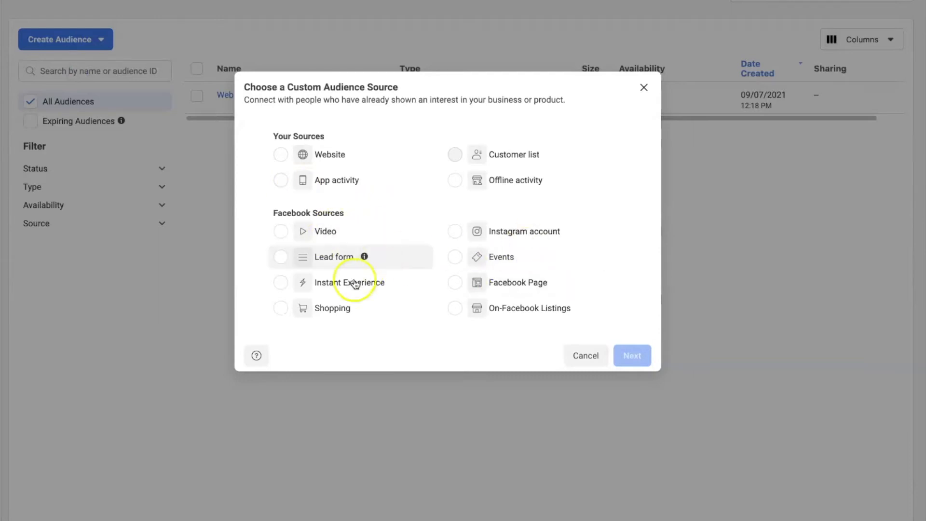
{"action": "left_click", "coordinate": [502, 286]}
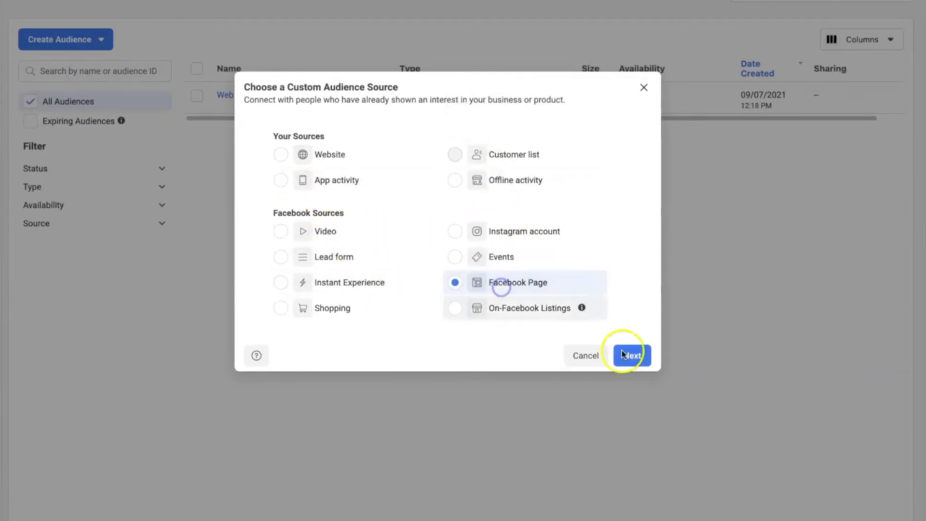
{"action": "left_click", "coordinate": [631, 354]}
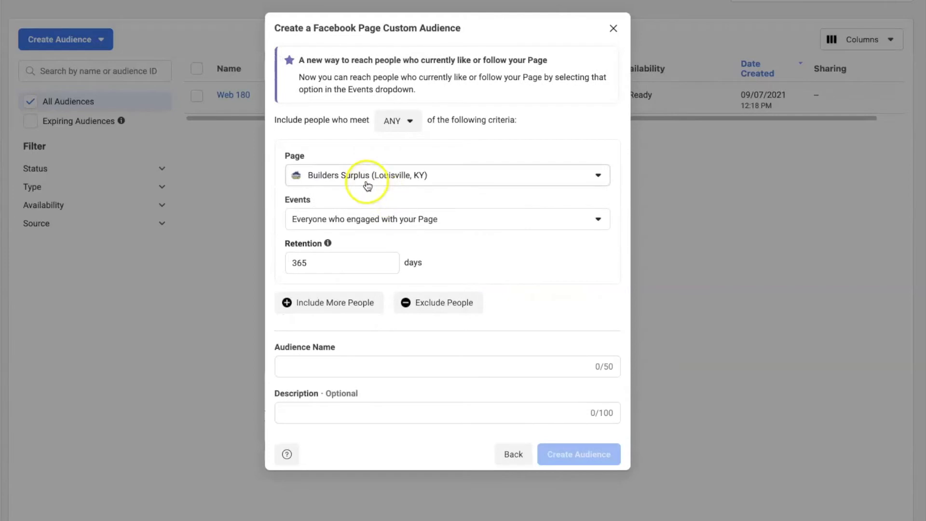
Choose Roof & Solar Combos as the page for the Facebook Page audience.
{"action": "left_click", "coordinate": [363, 176]}
{"action": "scroll", "coordinate": [364, 278], "scroll_direction": "down", "scroll_amount": 2}
{"action": "scroll", "coordinate": [363, 278], "scroll_direction": "down", "scroll_amount": 5}
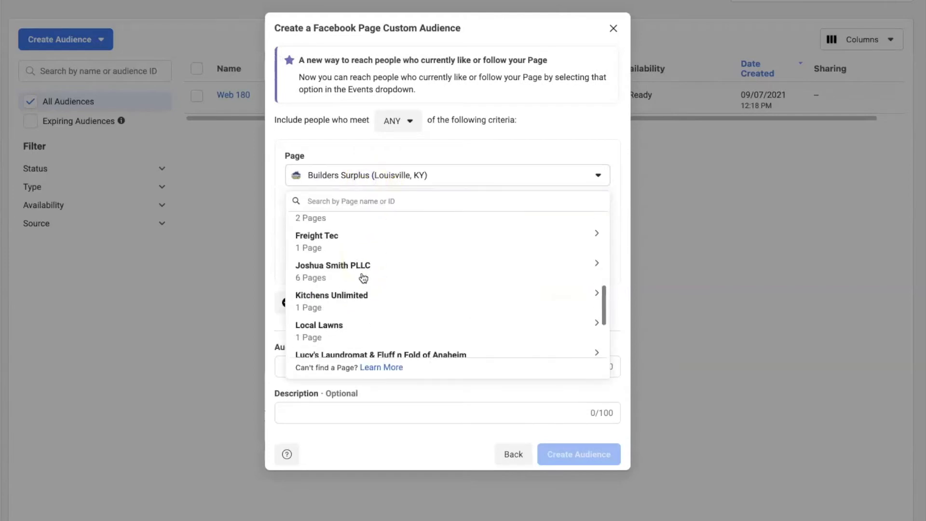
{"action": "left_click", "coordinate": [367, 302]}
{"action": "left_click", "coordinate": [331, 321]}
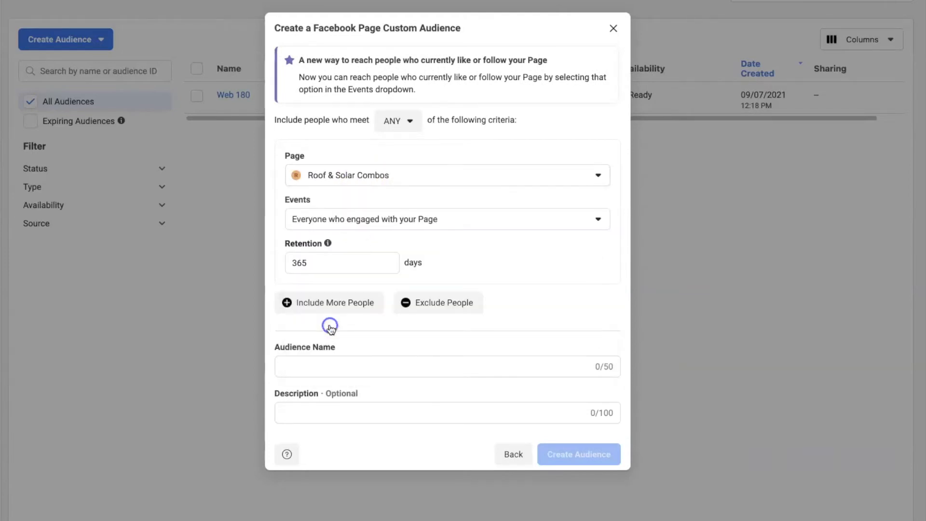
Name the Facebook Page audience FB Engagement and finish creating it with 365 days of retention.
{"action": "left_click", "coordinate": [314, 260]}
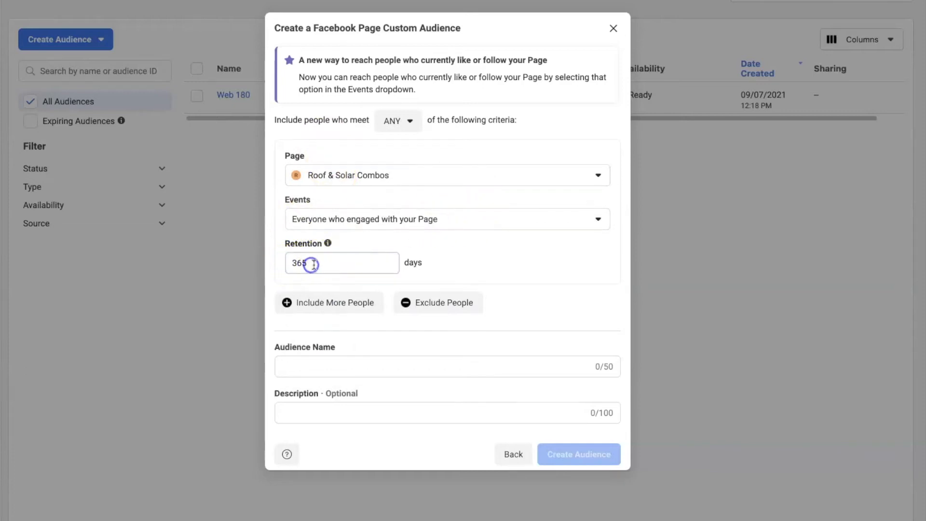
{"action": "left_click", "coordinate": [459, 265]}
{"action": "left_click", "coordinate": [395, 364]}
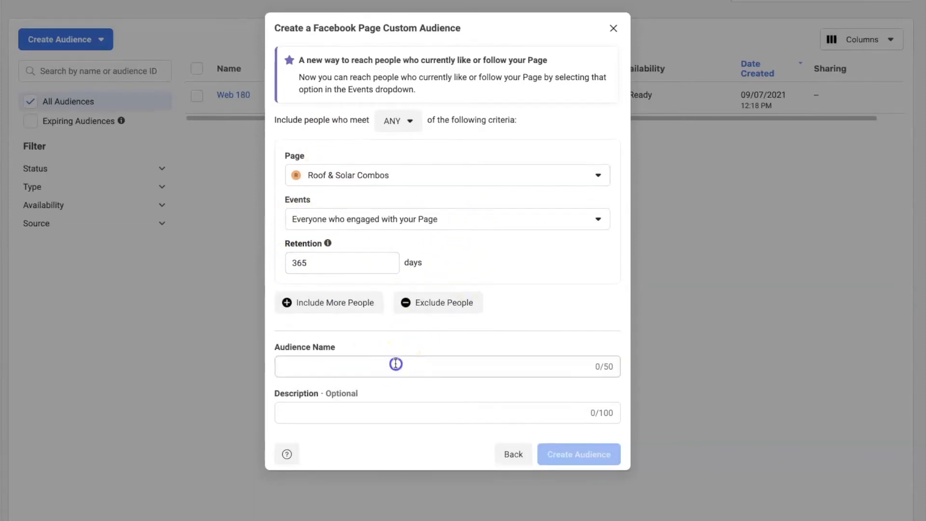
{"action": "type", "text": "FB Engagement"}
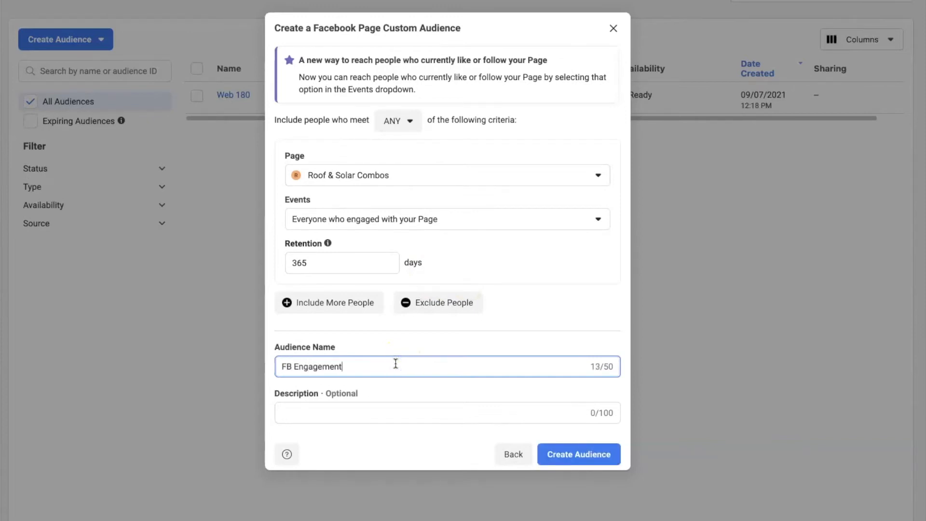
{"action": "left_click", "coordinate": [588, 454]}
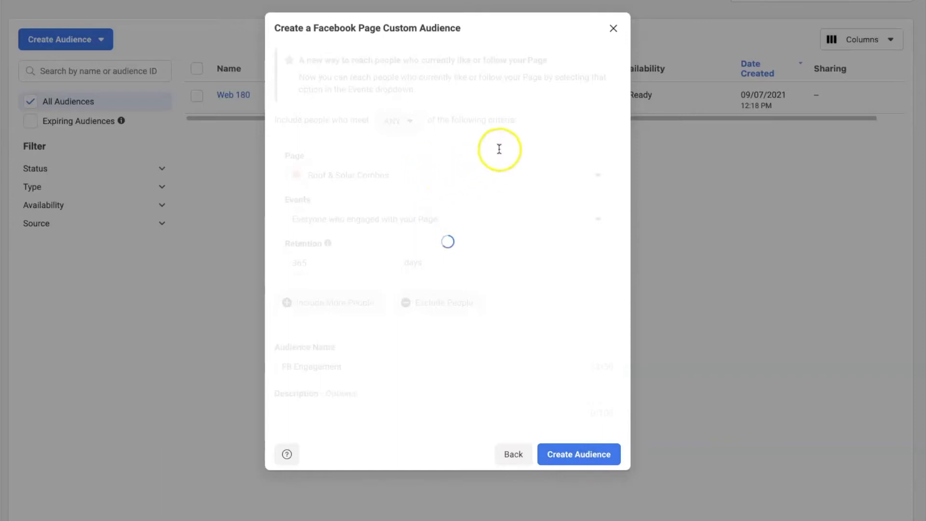
{"action": "left_click", "coordinate": [611, 56]}
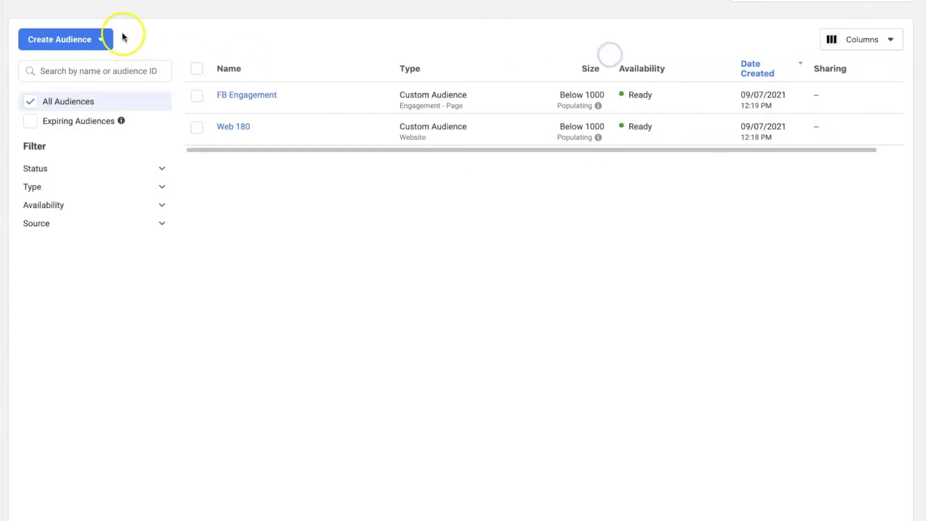
Start another custom audience using Instagram account as its source.
{"action": "left_click", "coordinate": [98, 38]}
{"action": "left_click", "coordinate": [72, 73]}
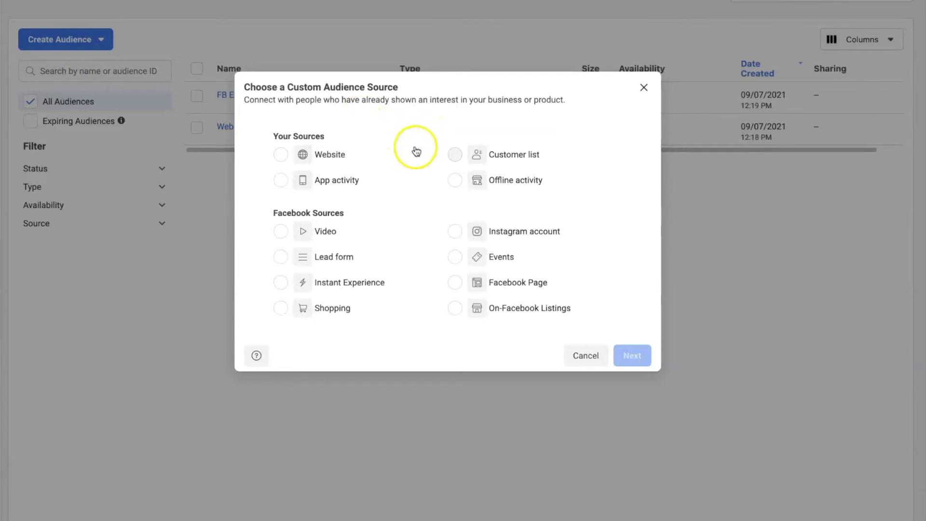
{"action": "left_click", "coordinate": [485, 238]}
{"action": "left_click", "coordinate": [632, 354]}
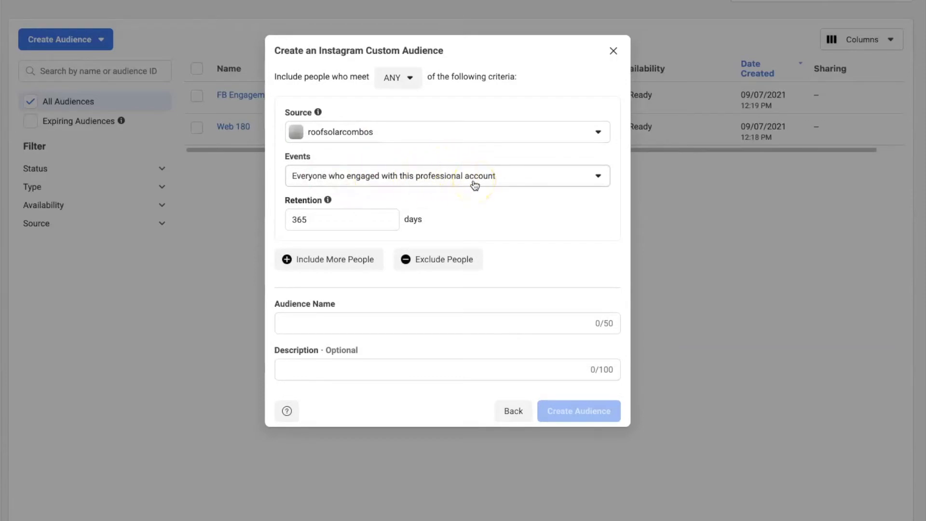
Name the Instagram audience Instagram Engage and finish creating it with 365 days of retention.
{"action": "left_click", "coordinate": [322, 223]}
{"action": "left_click", "coordinate": [312, 322]}
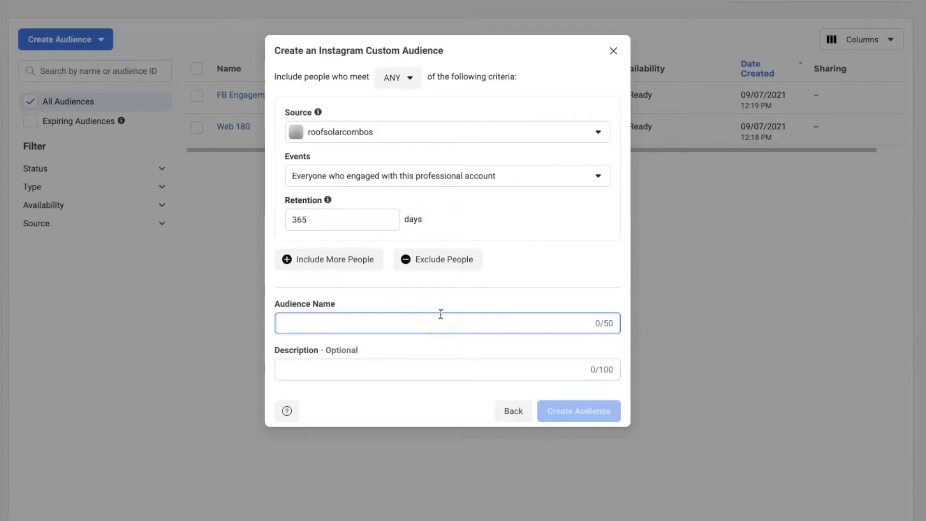
{"action": "type", "text": "Instagram E"}
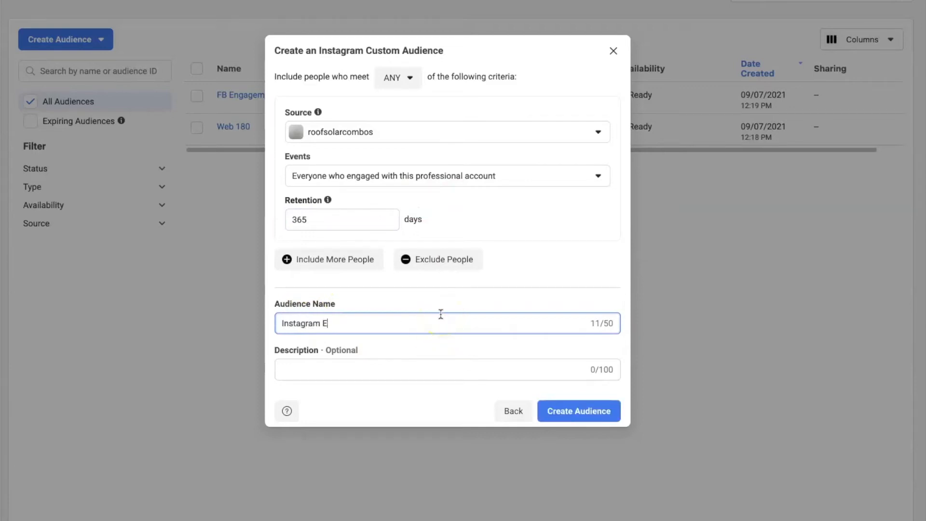
{"action": "left_click", "coordinate": [469, 318]}
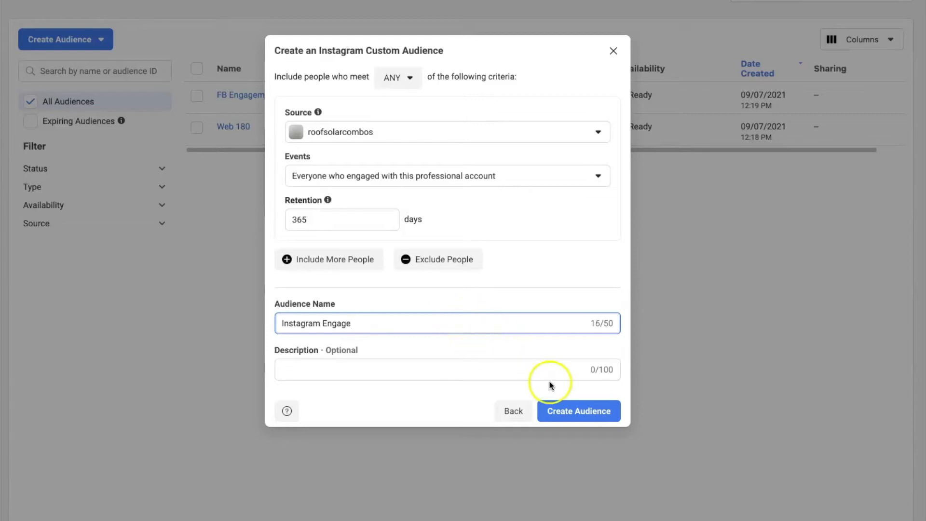
{"action": "left_click", "coordinate": [571, 408]}
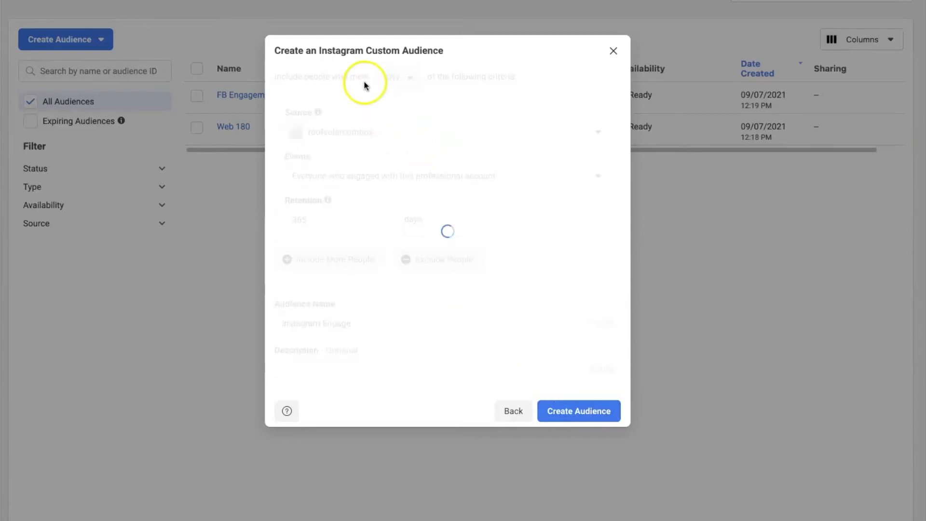
{"action": "left_click", "coordinate": [613, 50]}
Start a custom audience using Video as its source and review its engagement types.
{"action": "left_click", "coordinate": [83, 48]}
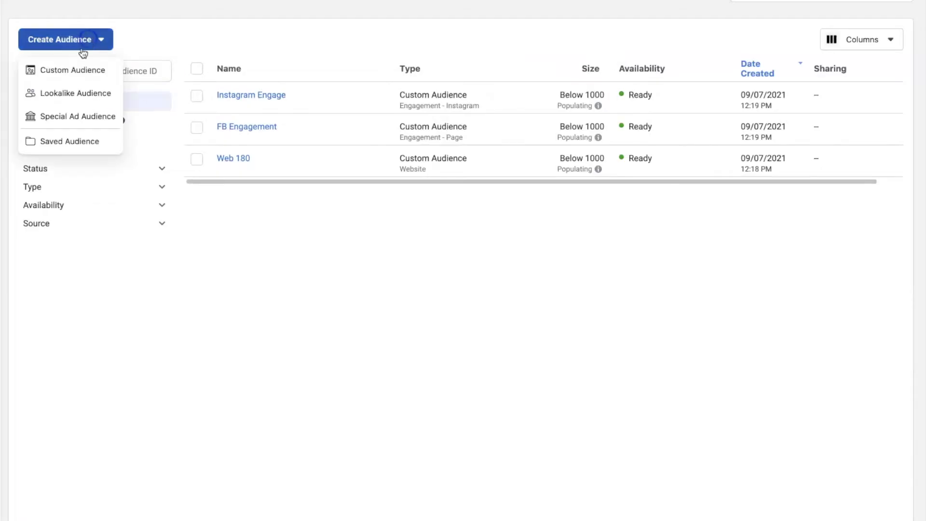
{"action": "left_click", "coordinate": [72, 70]}
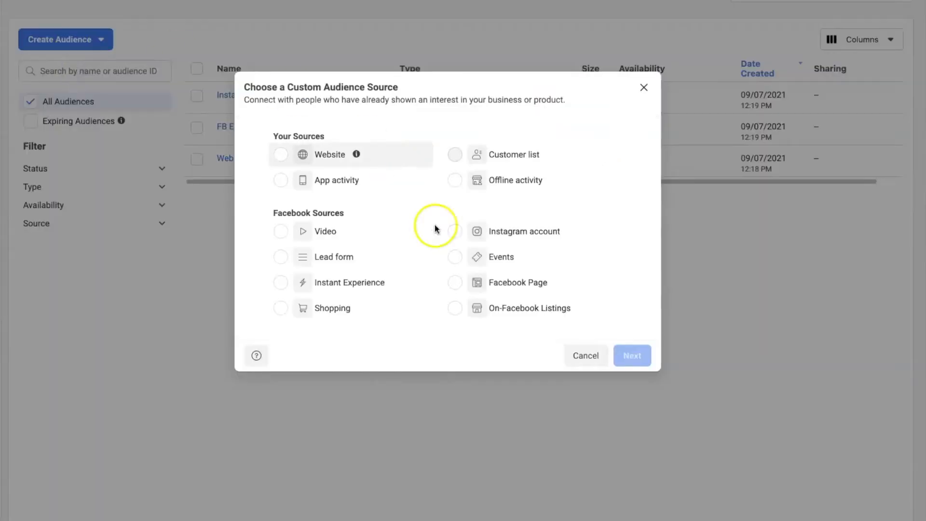
{"action": "left_click", "coordinate": [327, 232]}
{"action": "left_click", "coordinate": [625, 356]}
{"action": "left_click", "coordinate": [397, 148]}
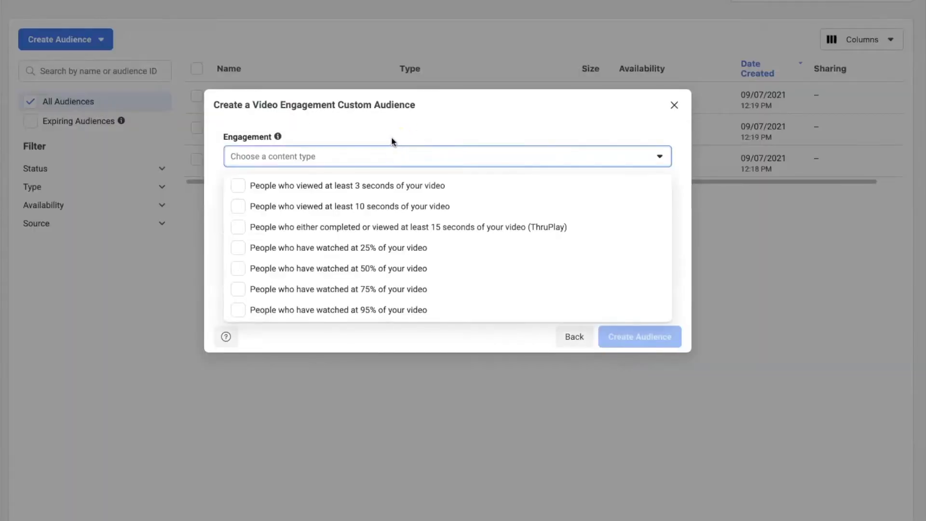
{"action": "left_click", "coordinate": [392, 140]}
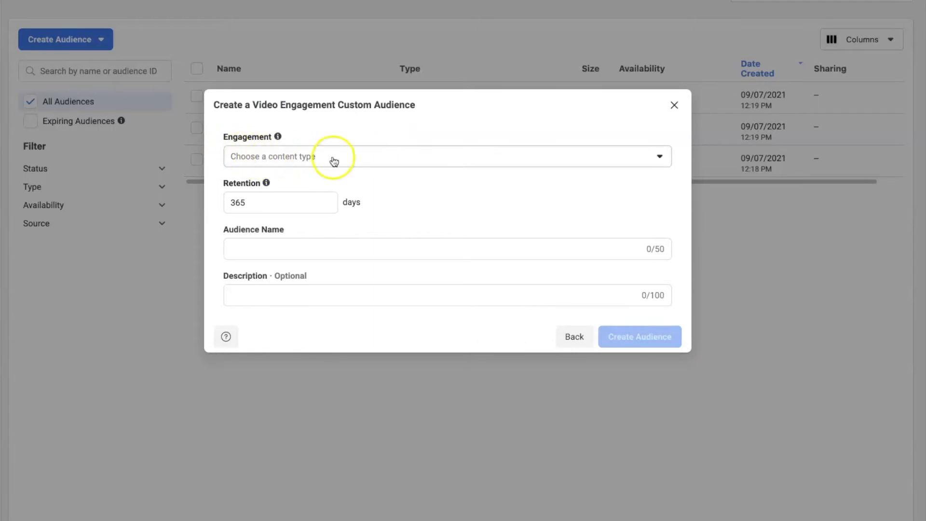
Set the video audience's engagement to people who have watched at 25% of the video.
{"action": "left_click", "coordinate": [310, 163]}
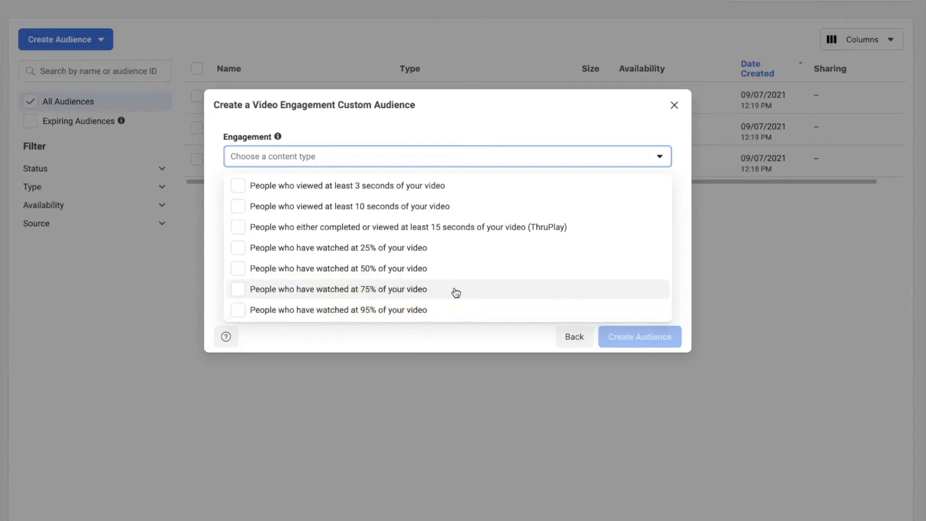
{"action": "left_click", "coordinate": [370, 244]}
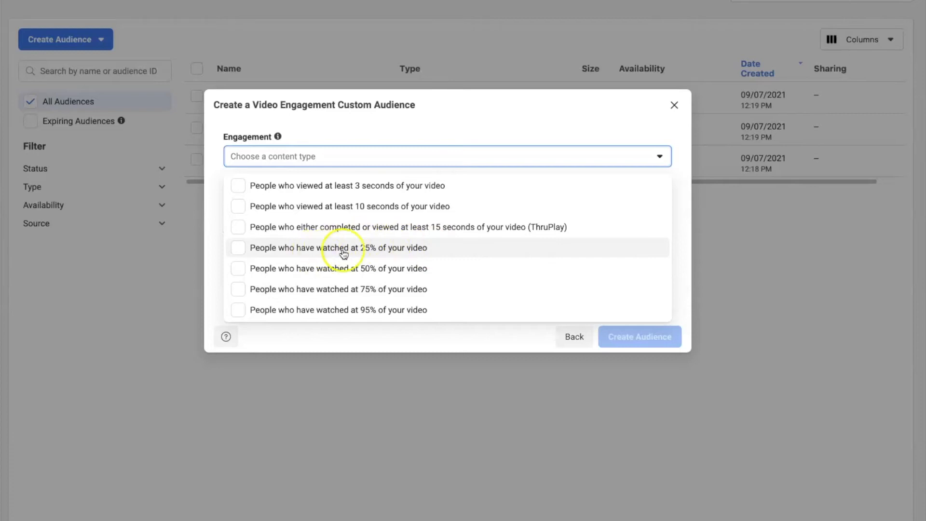
{"action": "left_click", "coordinate": [373, 250]}
{"action": "left_click", "coordinate": [467, 107]}
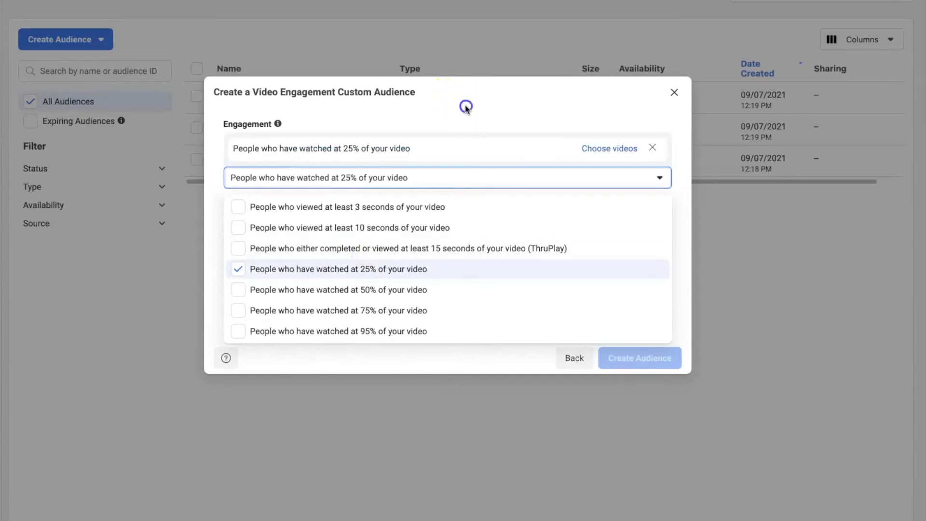
Try to choose videos from the Roof & Solar Combos Facebook page, and discard the video audience.
{"action": "left_click", "coordinate": [602, 148]}
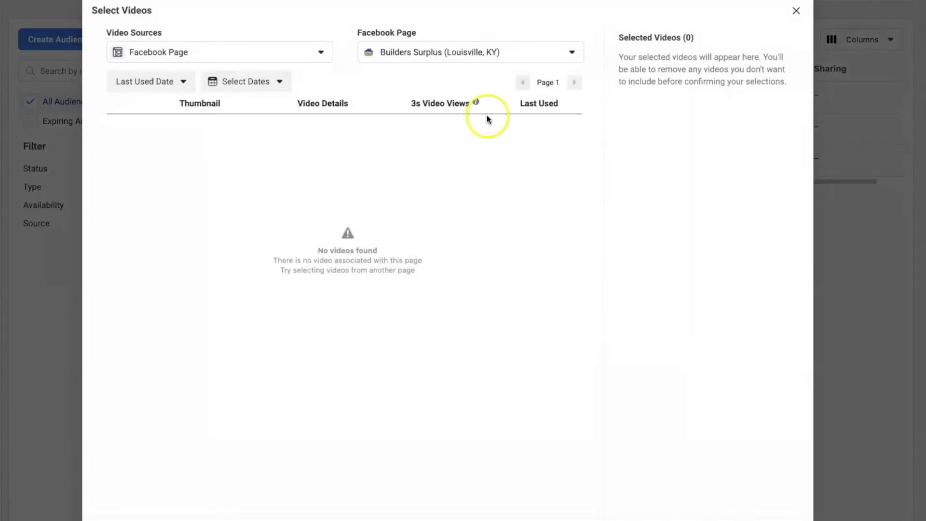
{"action": "left_click", "coordinate": [394, 58]}
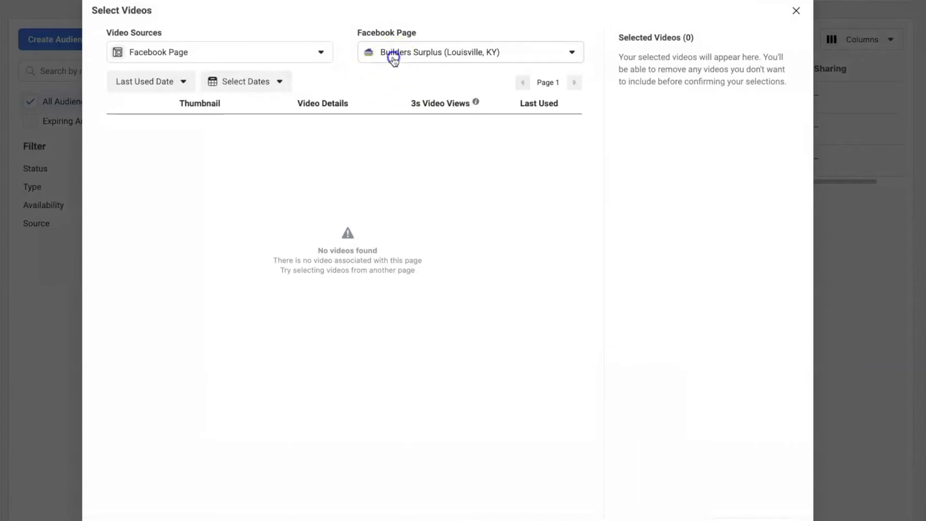
{"action": "scroll", "coordinate": [440, 206], "scroll_direction": "down", "scroll_amount": 5}
{"action": "left_click", "coordinate": [421, 170]}
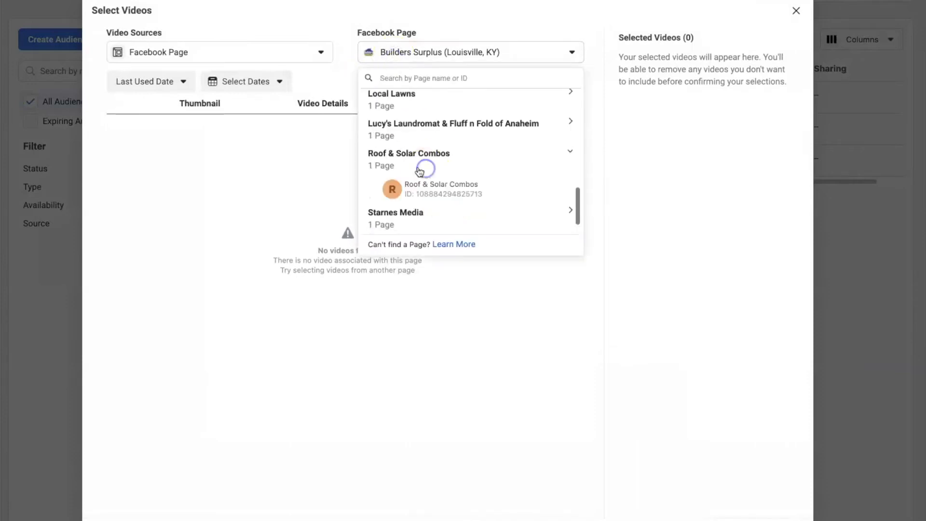
{"action": "left_click", "coordinate": [408, 193]}
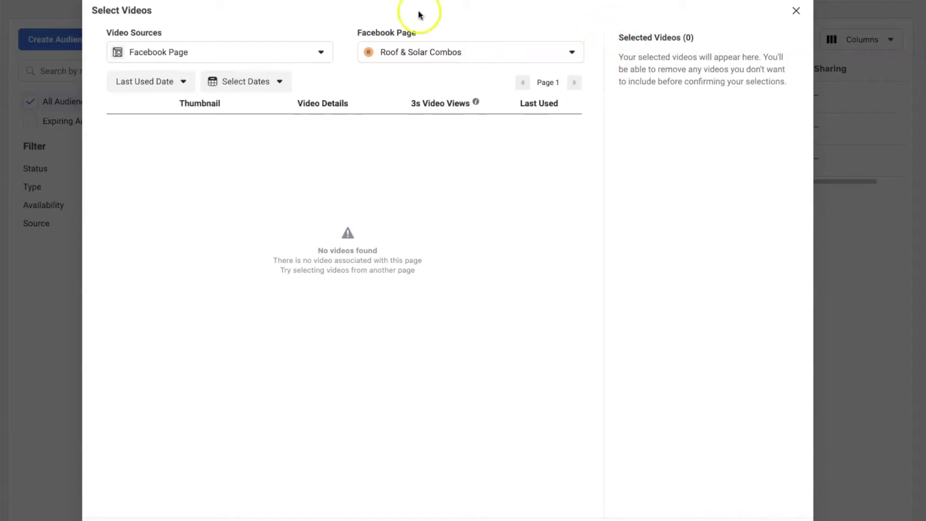
{"action": "left_click", "coordinate": [725, 519]}
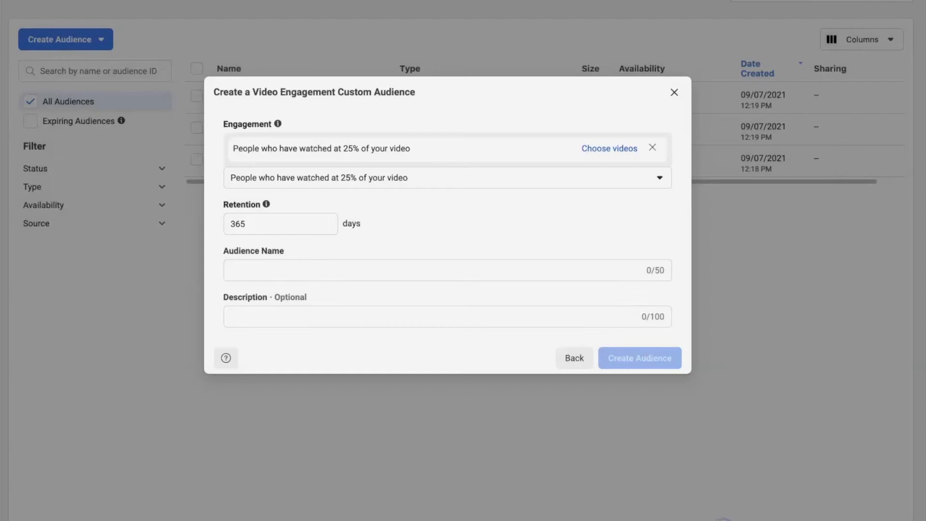
{"action": "left_click", "coordinate": [674, 89]}
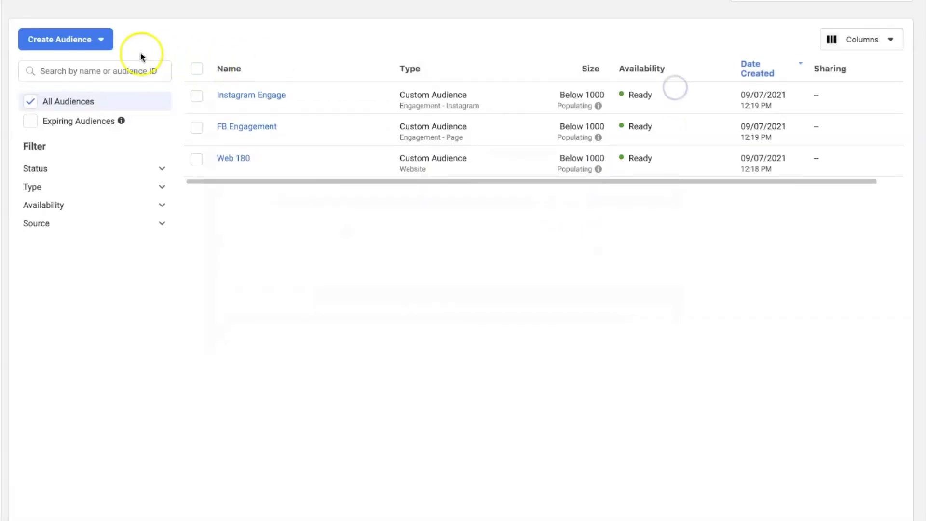
Check the availability of Customer list as a custom audience source, and close the source selection.
{"action": "left_click", "coordinate": [83, 40]}
{"action": "left_click", "coordinate": [67, 70]}
{"action": "mouse_move", "coordinate": [539, 165]}
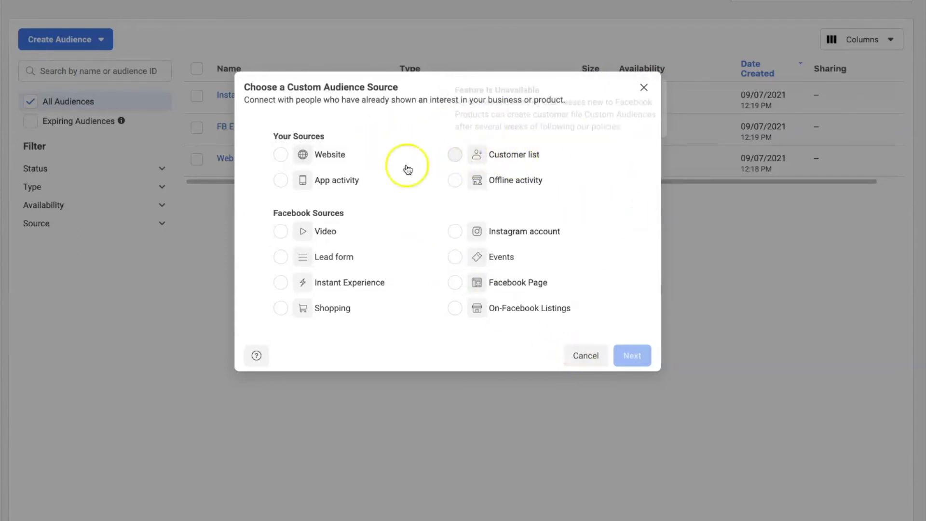
{"action": "left_click", "coordinate": [644, 87]}
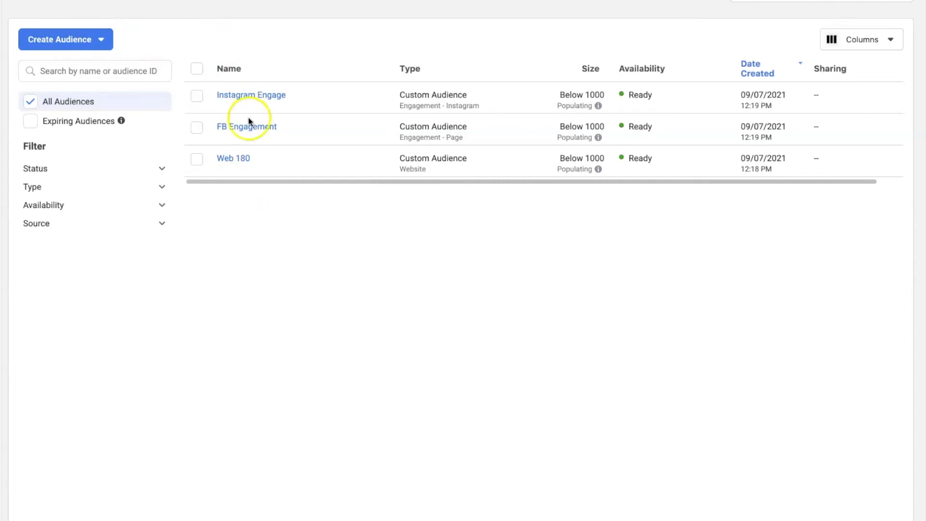
Create a 1% lookalike audience from FB Engagement with United States as its location.
{"action": "left_click", "coordinate": [197, 128]}
{"action": "left_click", "coordinate": [295, 40]}
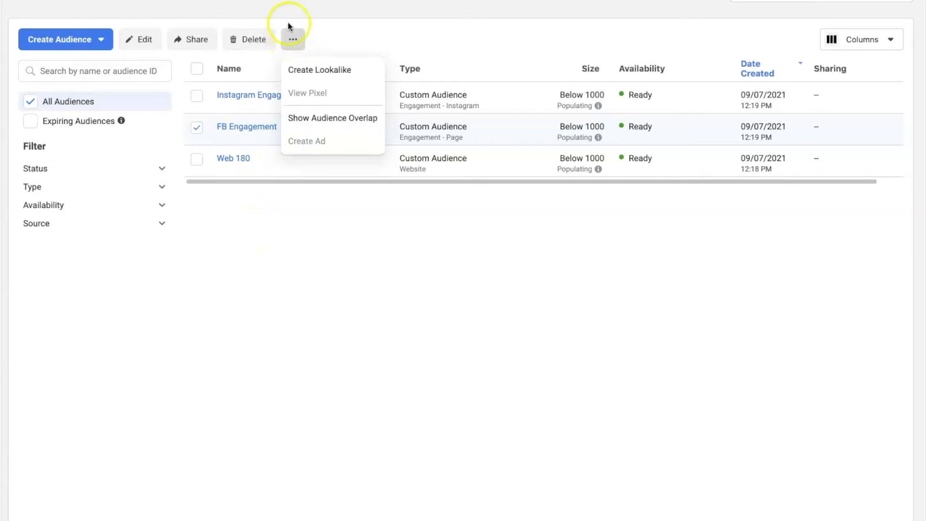
{"action": "left_click", "coordinate": [312, 69]}
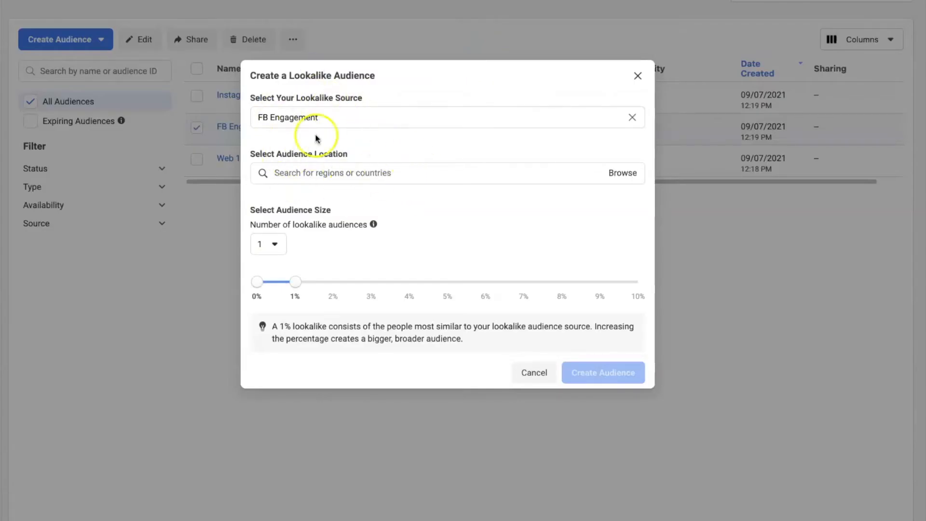
{"action": "left_click", "coordinate": [341, 180]}
{"action": "left_click", "coordinate": [338, 173]}
{"action": "type", "text": "united"}
{"action": "left_click", "coordinate": [287, 239]}
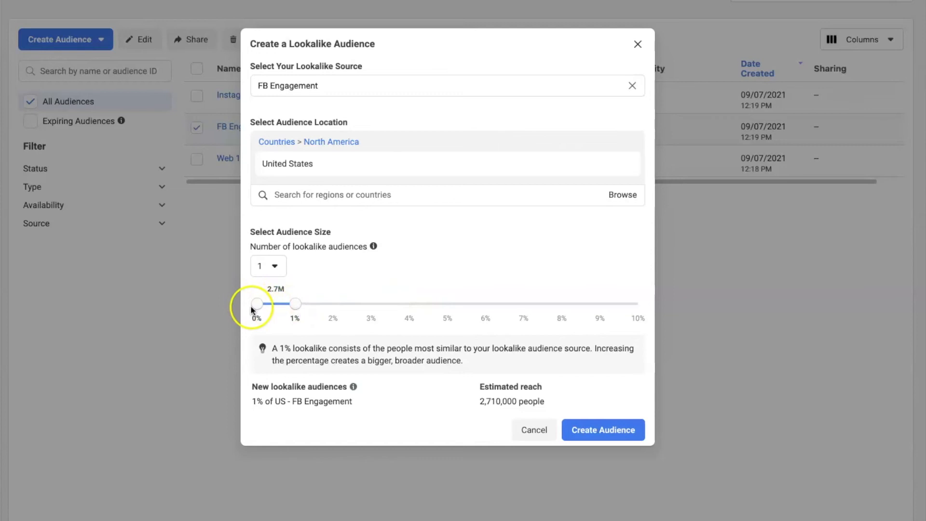
{"action": "left_click", "coordinate": [605, 430]}
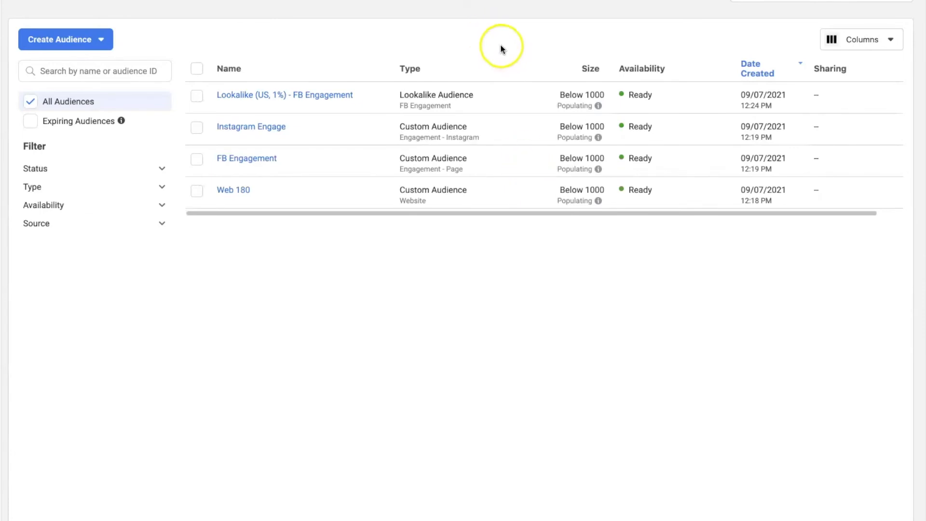
Create a 1% lookalike audience from Web 180 with United States as its location.
{"action": "mouse_move", "coordinate": [225, 102]}
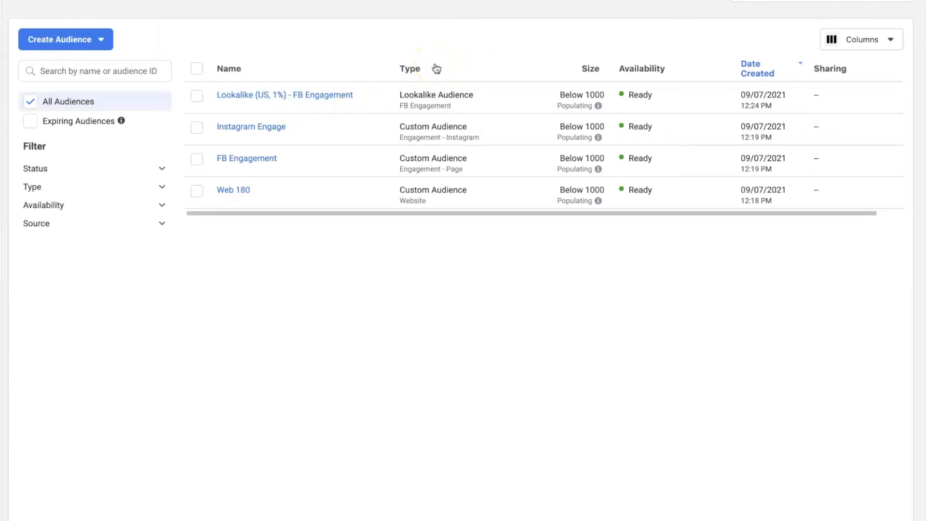
{"action": "mouse_move", "coordinate": [314, 100]}
{"action": "left_click", "coordinate": [196, 190]}
{"action": "left_click", "coordinate": [293, 39]}
{"action": "left_click", "coordinate": [317, 70]}
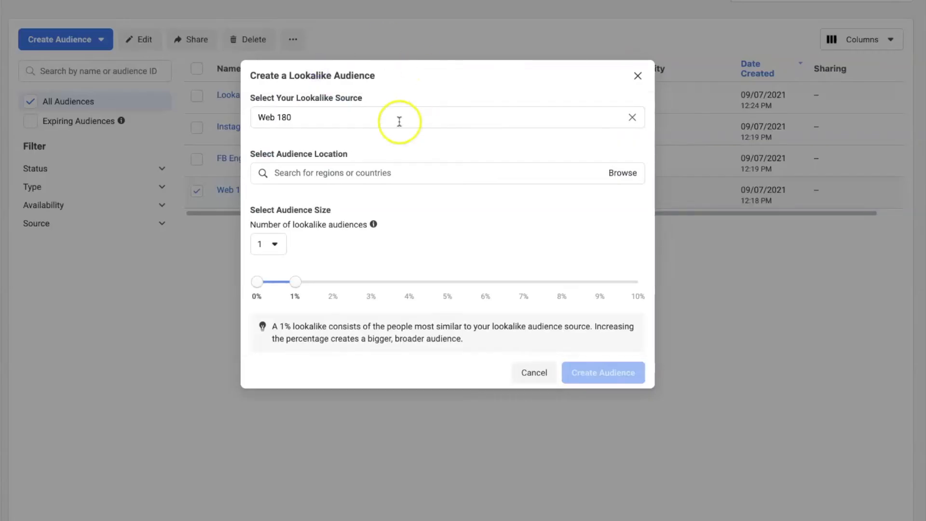
{"action": "left_click", "coordinate": [358, 173]}
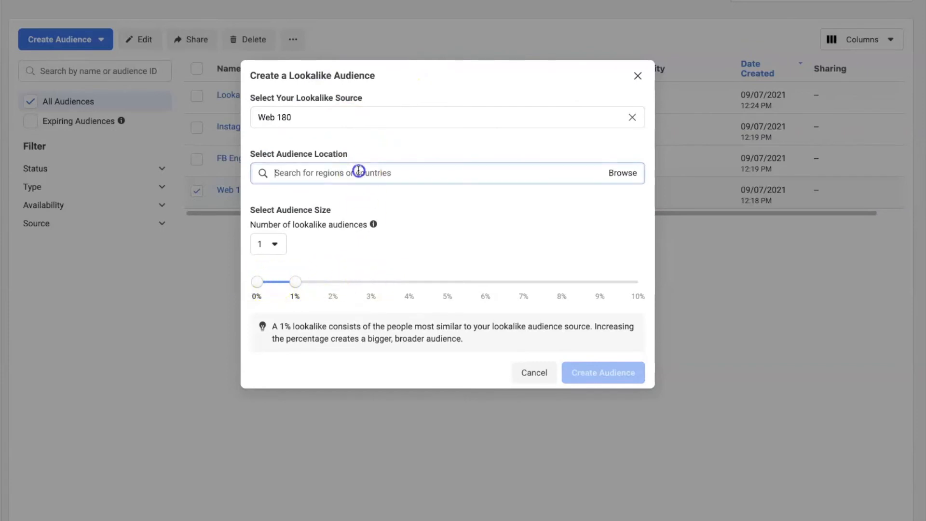
{"action": "type", "text": "unite"}
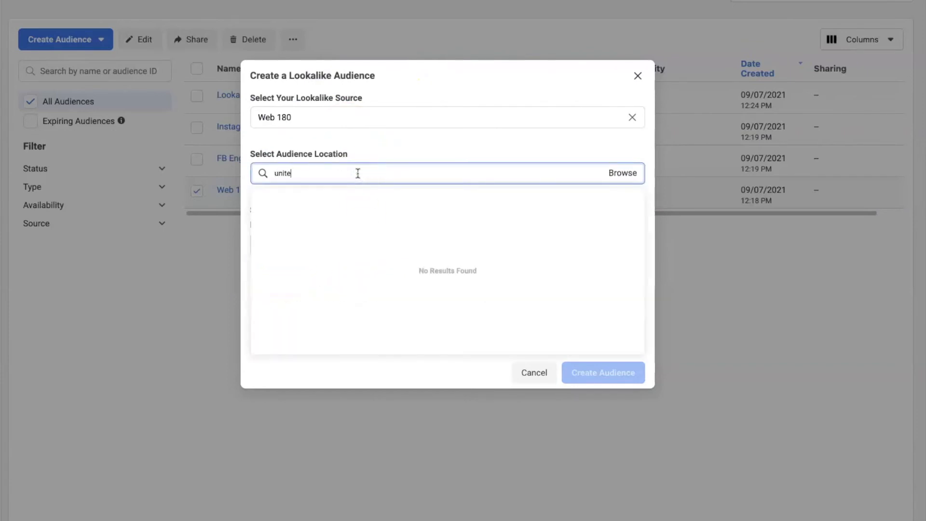
{"action": "type", "text": "d"}
{"action": "left_click", "coordinate": [327, 236]}
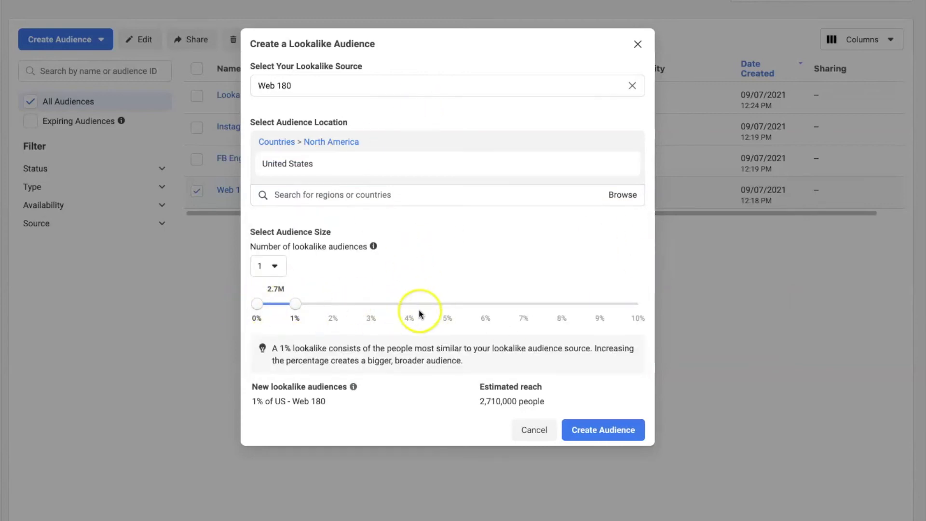
{"action": "left_click", "coordinate": [584, 432]}
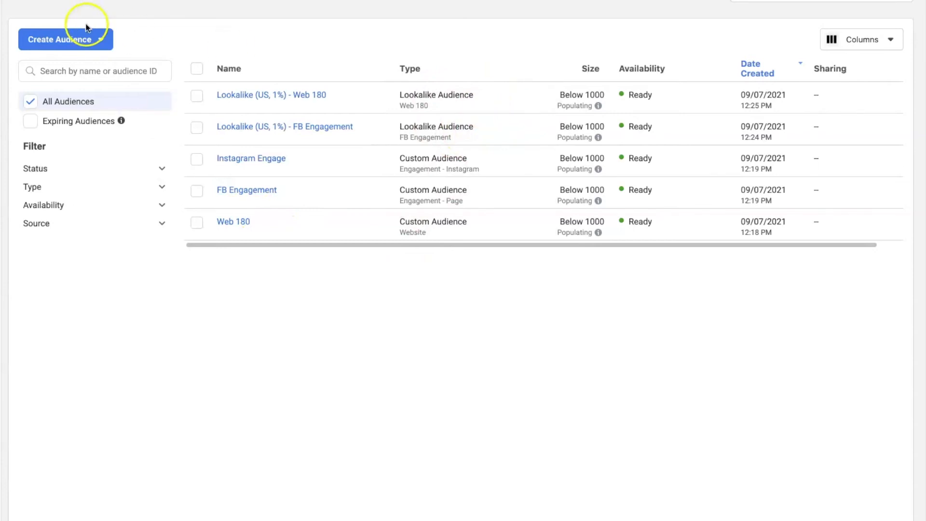
Start a new saved audience and name it Collective Warm.
{"action": "left_click", "coordinate": [81, 40]}
{"action": "left_click", "coordinate": [61, 140]}
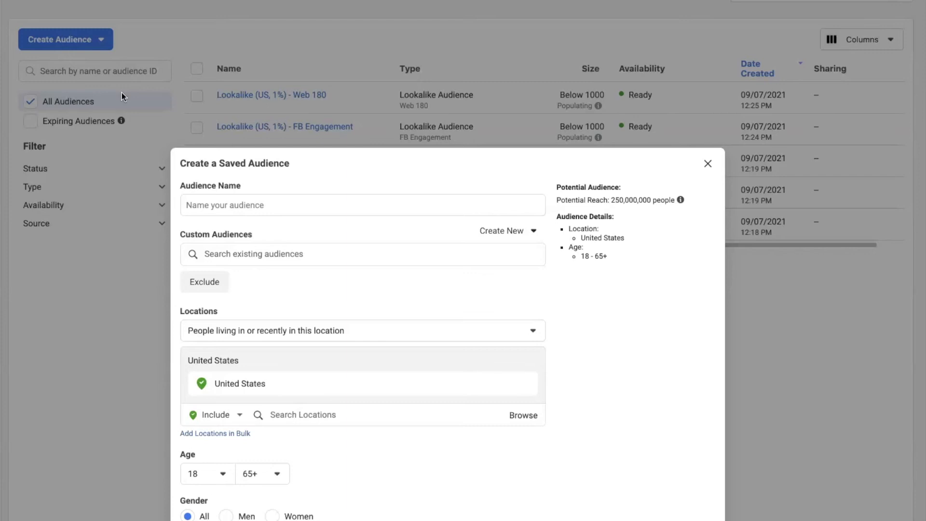
{"action": "scroll", "coordinate": [457, 285], "scroll_direction": "down", "scroll_amount": 1}
{"action": "scroll", "coordinate": [434, 275], "scroll_direction": "up", "scroll_amount": 1}
{"action": "left_click", "coordinate": [273, 202]}
{"action": "type", "text": "Co"}
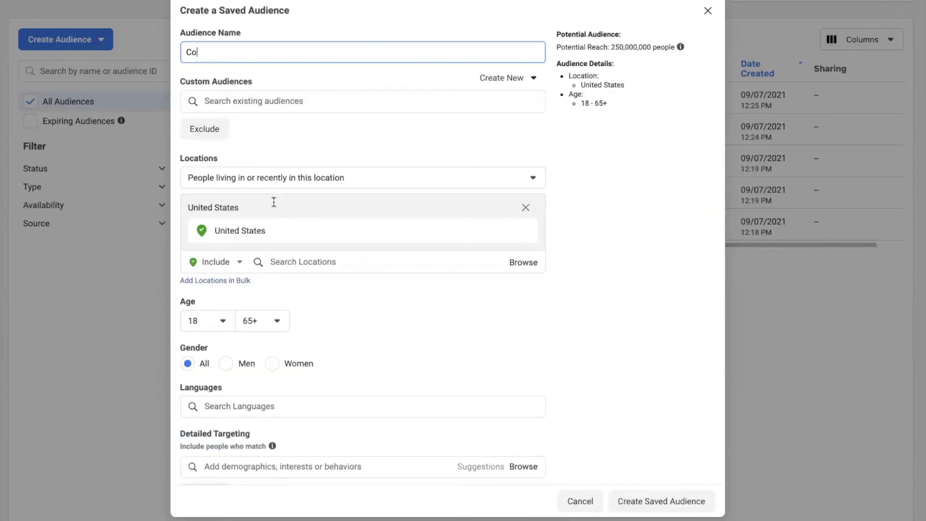
{"action": "type", "text": "llective Warm"}
Include the custom audiences Instagram Engage, FB Engagement and Web 180 in the saved audience.
{"action": "left_click", "coordinate": [254, 100]}
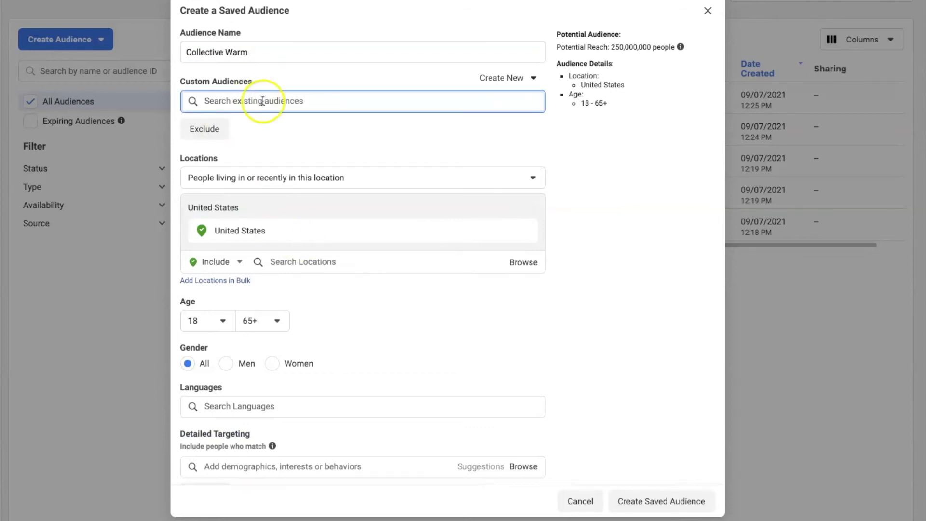
{"action": "left_click", "coordinate": [322, 133]}
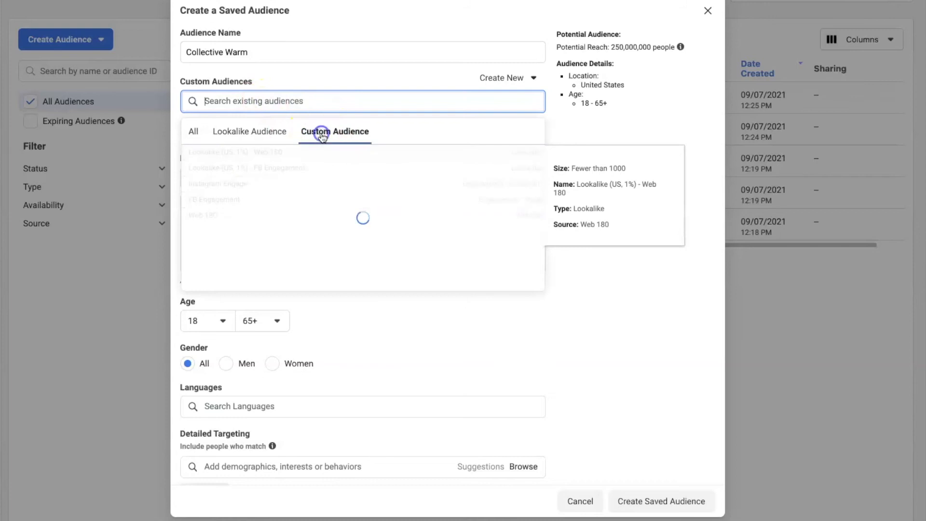
{"action": "left_click", "coordinate": [296, 150]}
{"action": "left_click", "coordinate": [253, 154]}
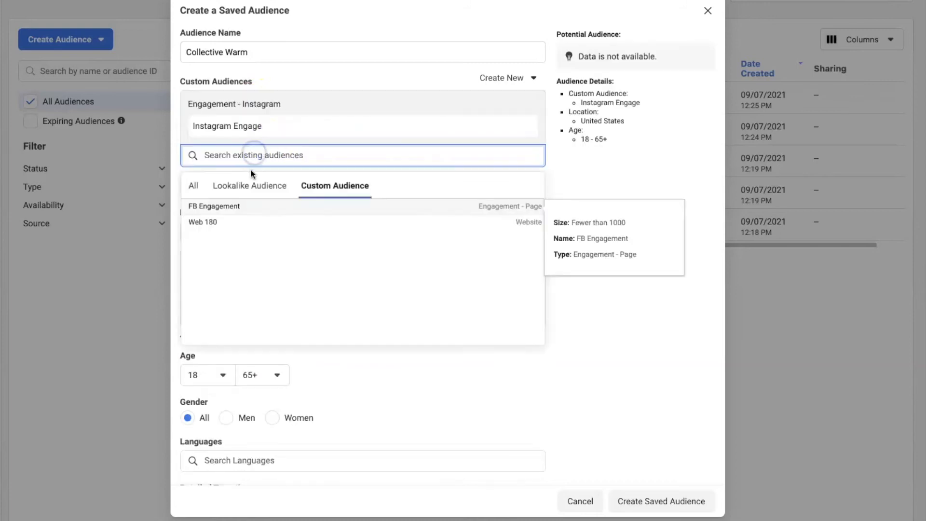
{"action": "left_click", "coordinate": [248, 212]}
{"action": "left_click", "coordinate": [239, 260]}
{"action": "left_click", "coordinate": [593, 233]}
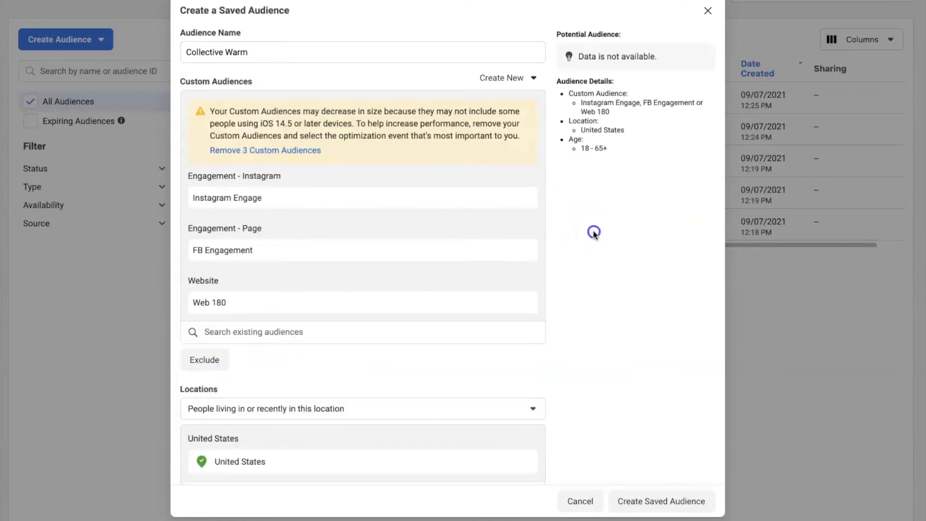
Target people living in this location and replace United States with Fresno, California.
{"action": "scroll", "coordinate": [593, 233], "scroll_direction": "down", "scroll_amount": 2}
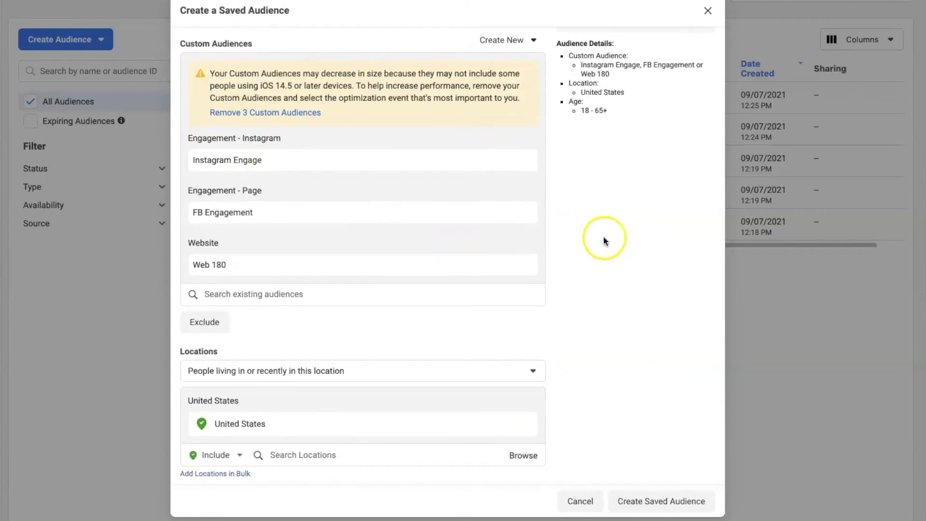
{"action": "scroll", "coordinate": [603, 236], "scroll_direction": "down", "scroll_amount": 3}
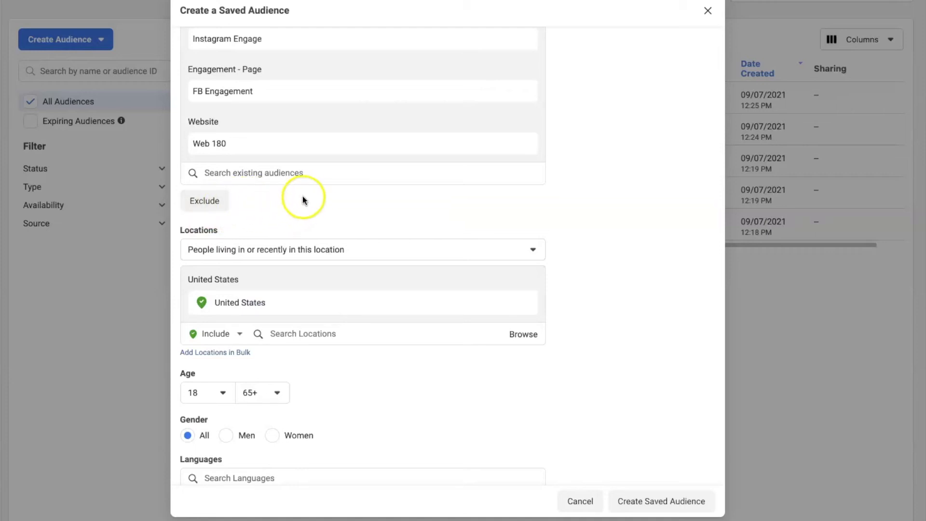
{"action": "left_click", "coordinate": [270, 247]}
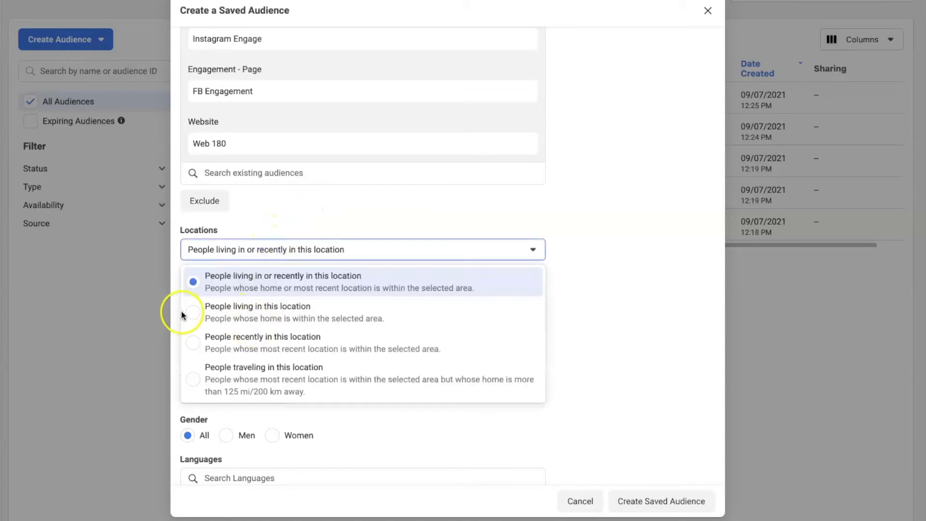
{"action": "left_click", "coordinate": [214, 317]}
{"action": "left_click", "coordinate": [526, 303]}
{"action": "left_click", "coordinate": [335, 279]}
{"action": "type", "text": "fresno"}
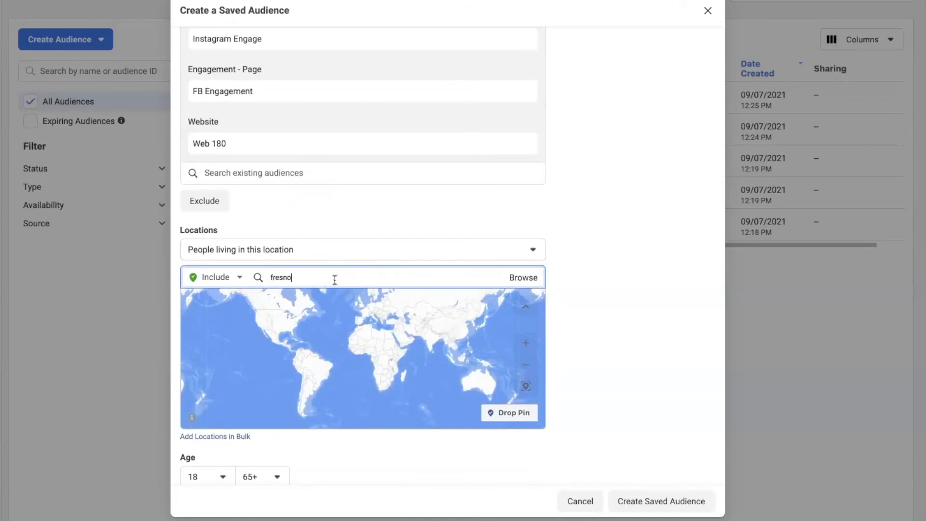
{"action": "left_click", "coordinate": [308, 302]}
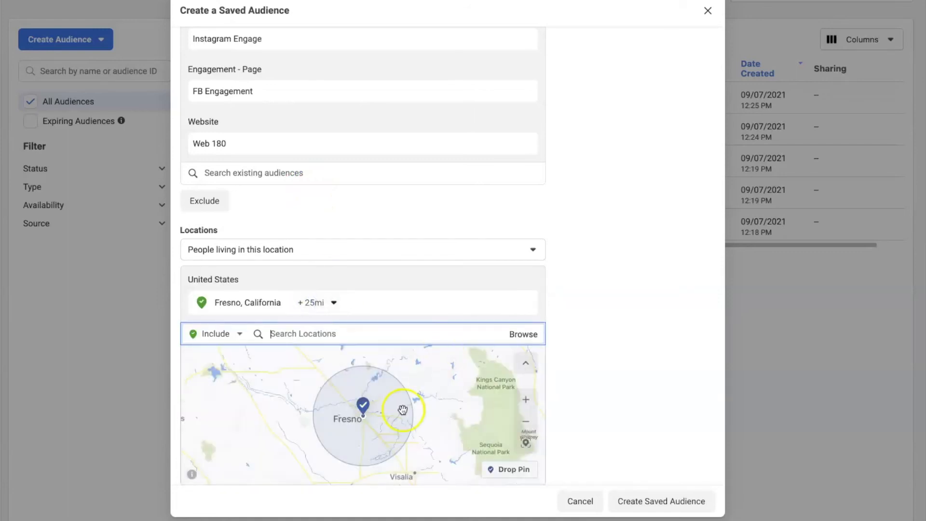
Set the radius around Fresno to 45 miles.
{"action": "left_click", "coordinate": [311, 302]}
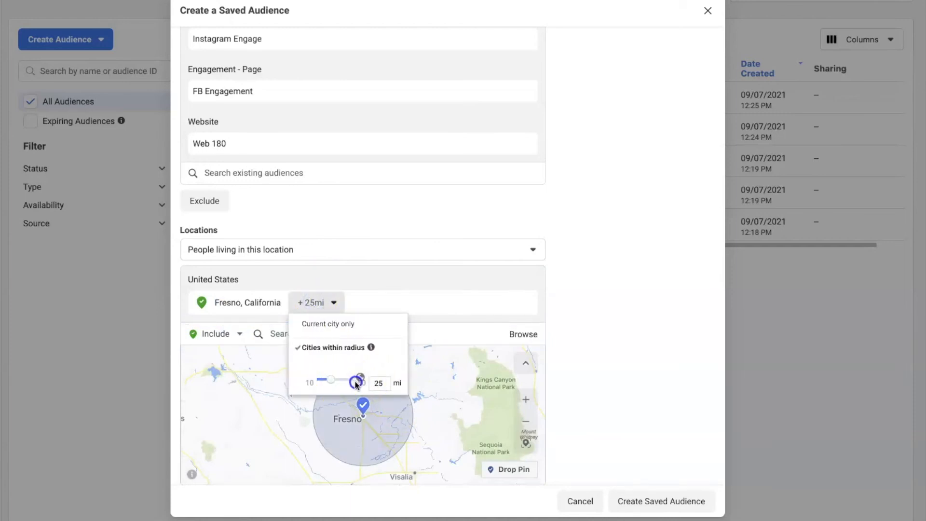
{"action": "left_click_drag", "start_coordinate": [350, 381], "coordinate": [355, 381]}
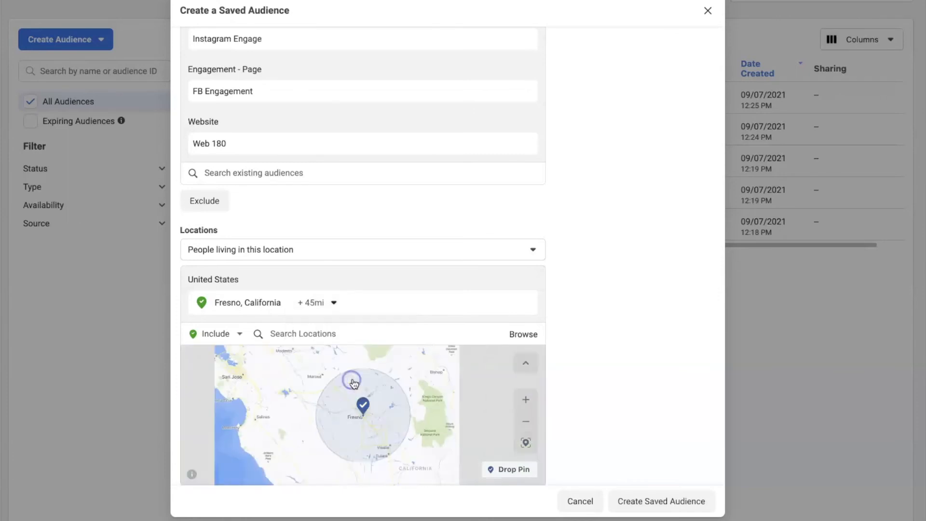
{"action": "left_click", "coordinate": [320, 306]}
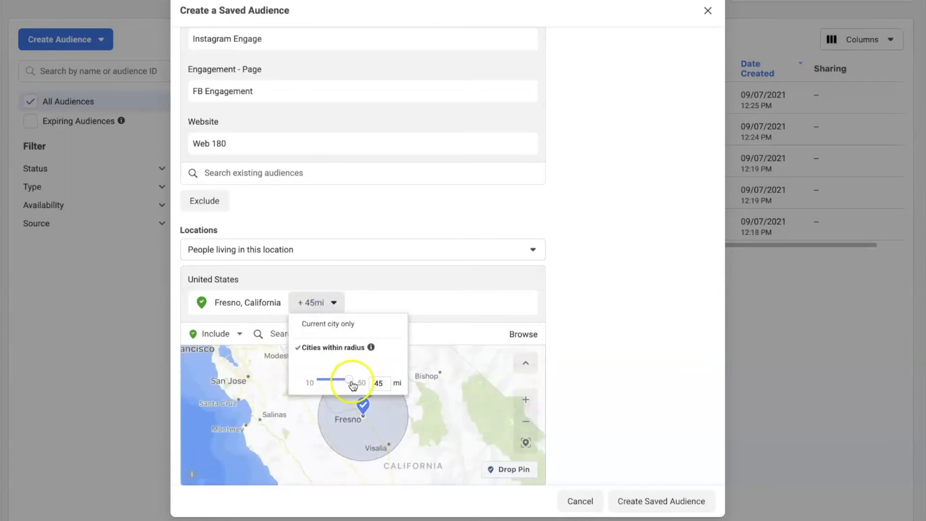
{"action": "left_click", "coordinate": [390, 387]}
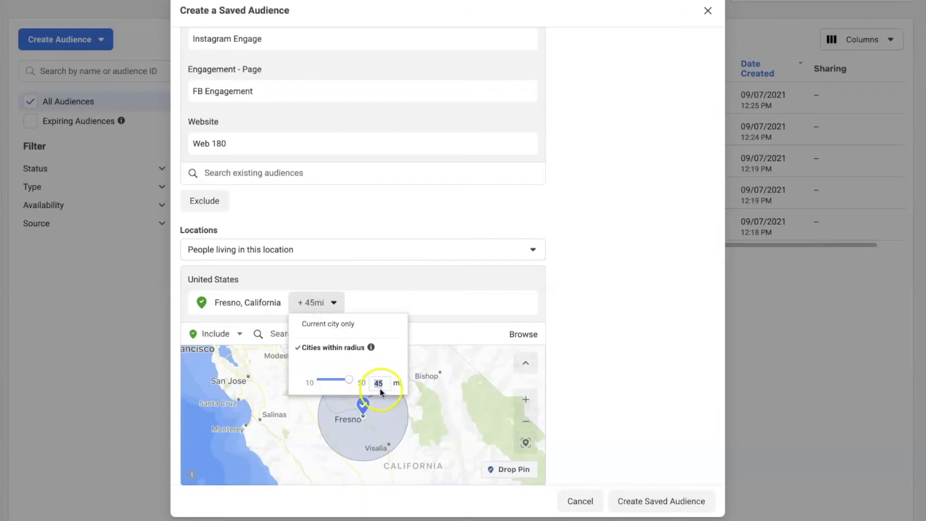
{"action": "left_click", "coordinate": [633, 390]}
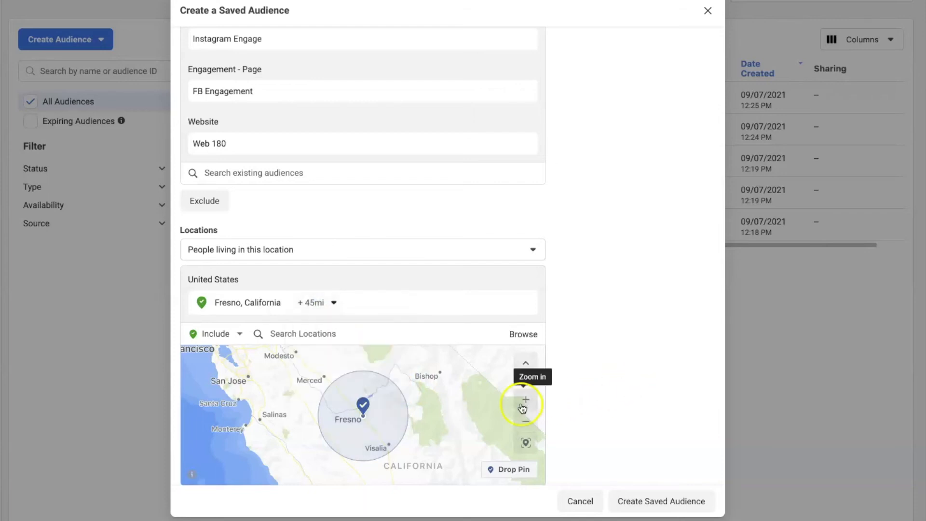
Review the Collective Warm audience's age, gender, language and targeting settings, and create the saved audience.
{"action": "scroll", "coordinate": [604, 332], "scroll_direction": "down", "scroll_amount": 3}
{"action": "scroll", "coordinate": [604, 331], "scroll_direction": "down", "scroll_amount": 1}
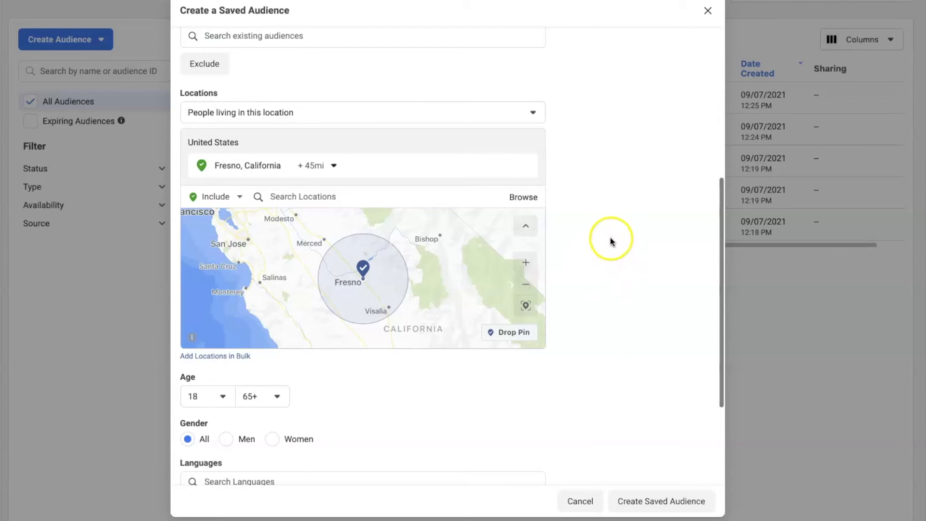
{"action": "scroll", "coordinate": [598, 232], "scroll_direction": "down", "scroll_amount": 1}
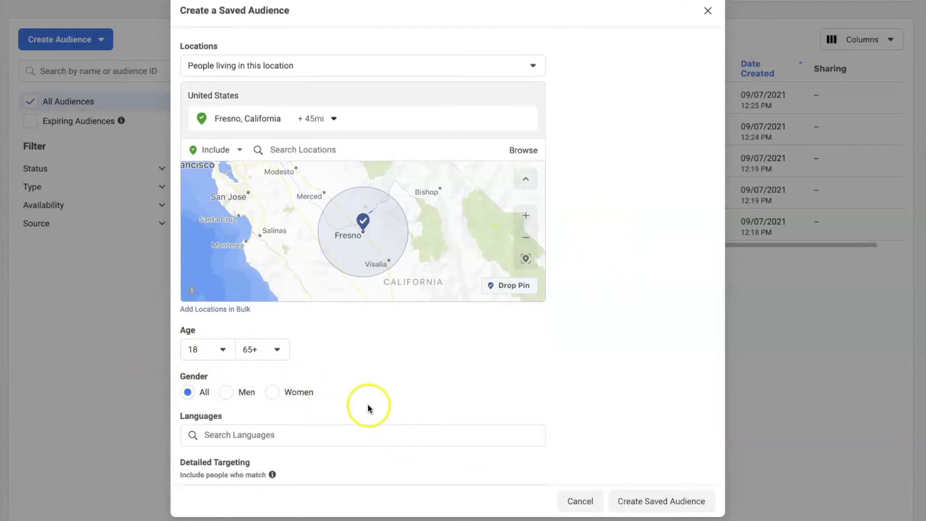
{"action": "scroll", "coordinate": [377, 311], "scroll_direction": "down", "scroll_amount": 2}
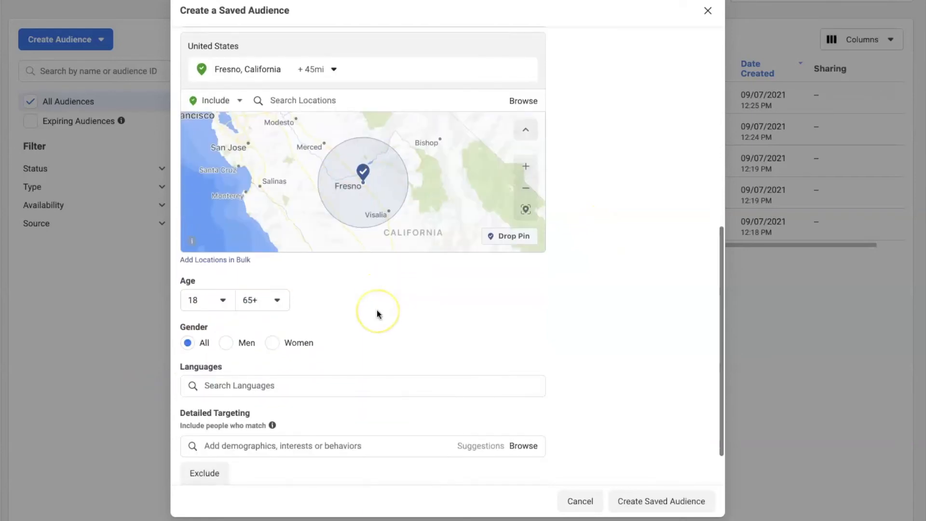
{"action": "scroll", "coordinate": [485, 325], "scroll_direction": "up", "scroll_amount": 7}
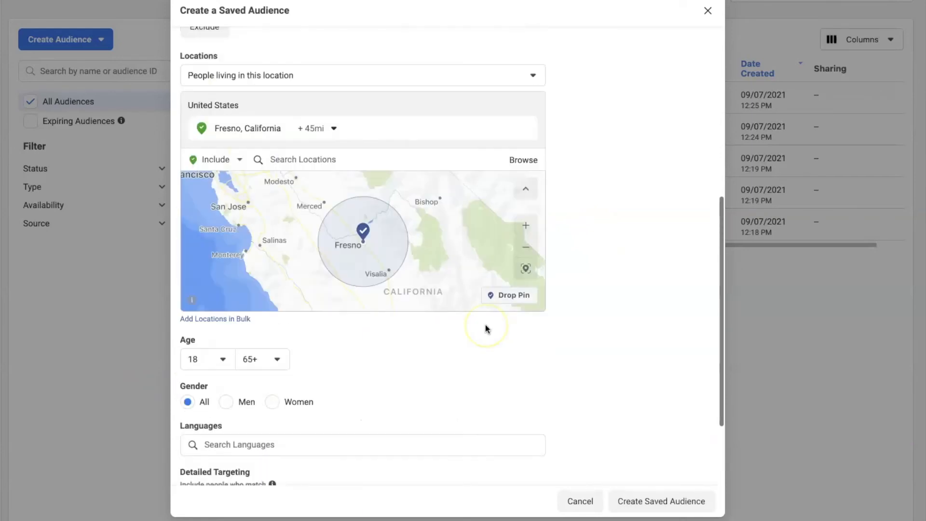
{"action": "scroll", "coordinate": [634, 401], "scroll_direction": "up", "scroll_amount": 2}
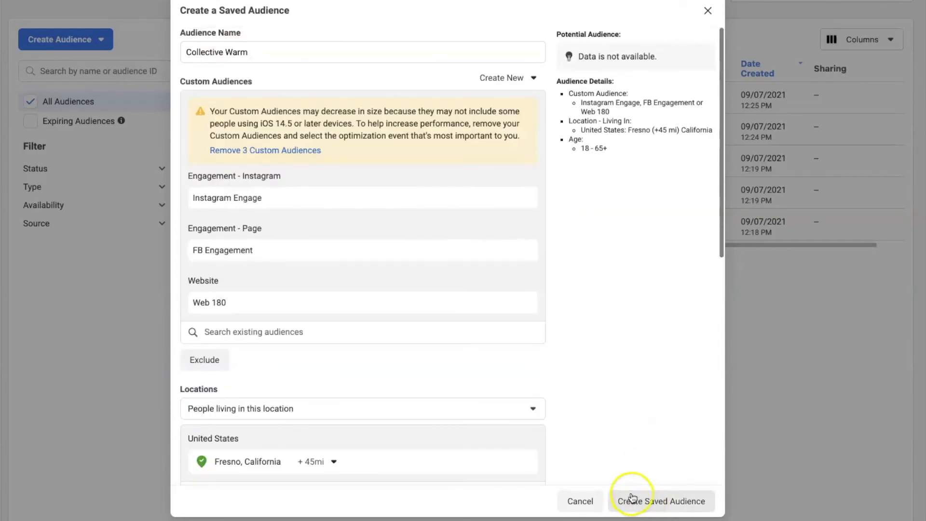
{"action": "left_click", "coordinate": [642, 501]}
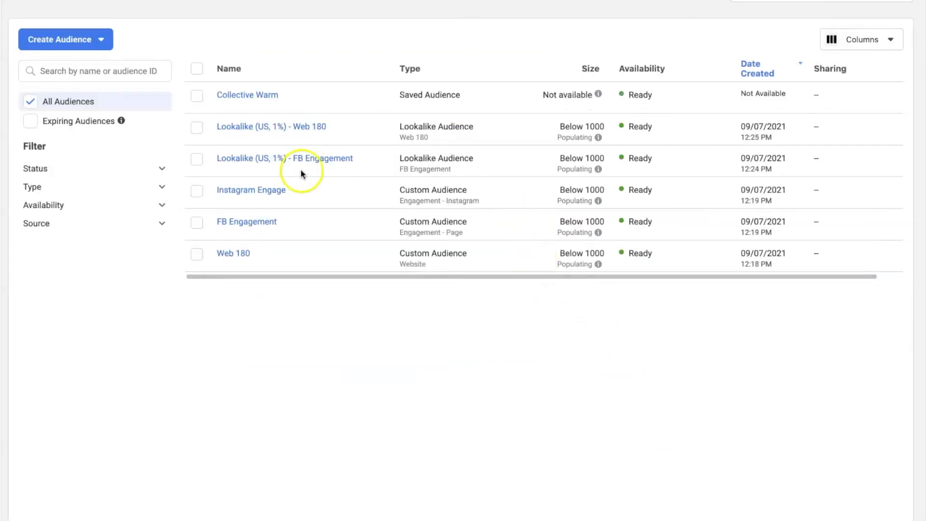
{"action": "left_click", "coordinate": [196, 96]}
{"action": "left_click", "coordinate": [196, 95]}
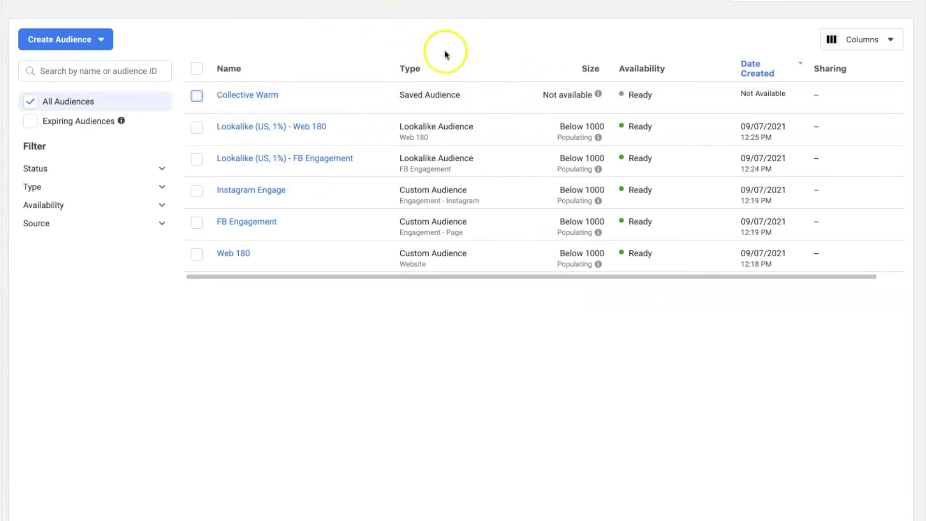
{"action": "left_click", "coordinate": [406, 337]}
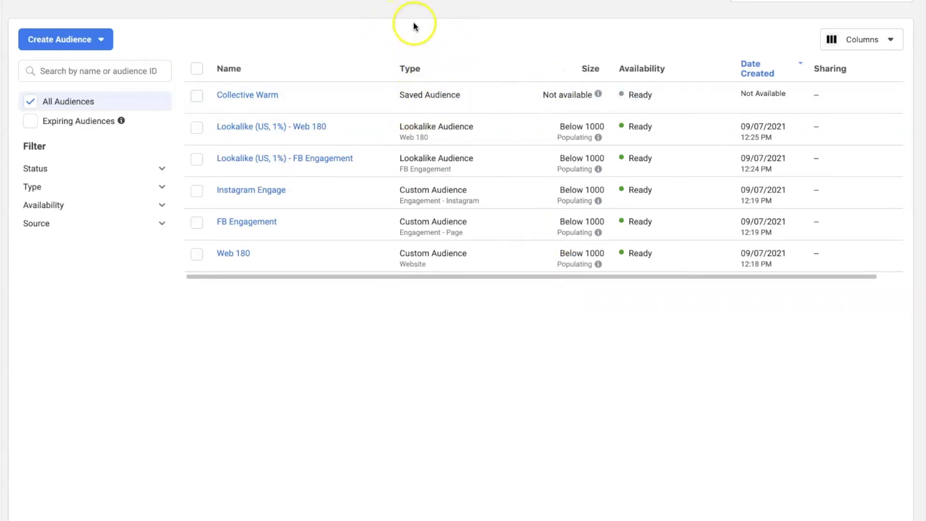
Start another saved audience and name it Cold - Demo.
{"action": "left_click", "coordinate": [92, 47]}
{"action": "left_click", "coordinate": [75, 142]}
{"action": "scroll", "coordinate": [409, 198], "scroll_direction": "down", "scroll_amount": 2}
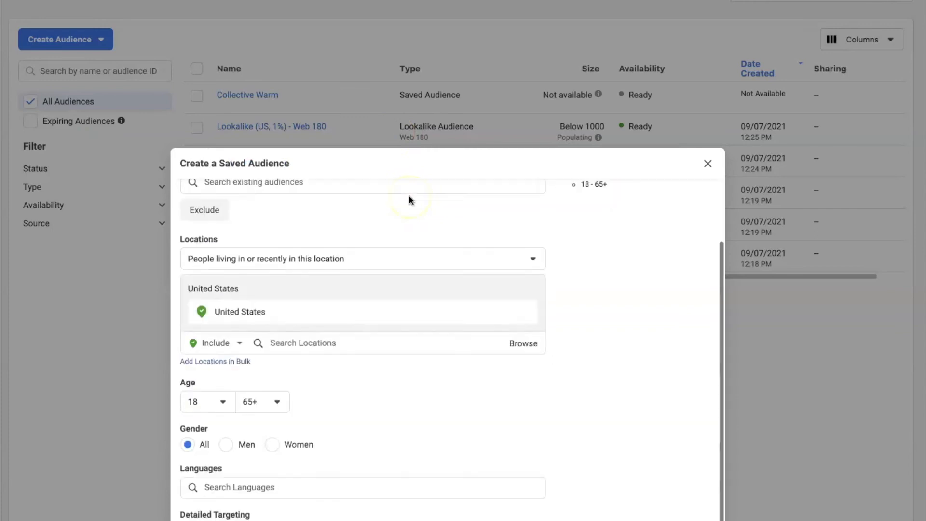
{"action": "scroll", "coordinate": [438, 248], "scroll_direction": "up", "scroll_amount": 2}
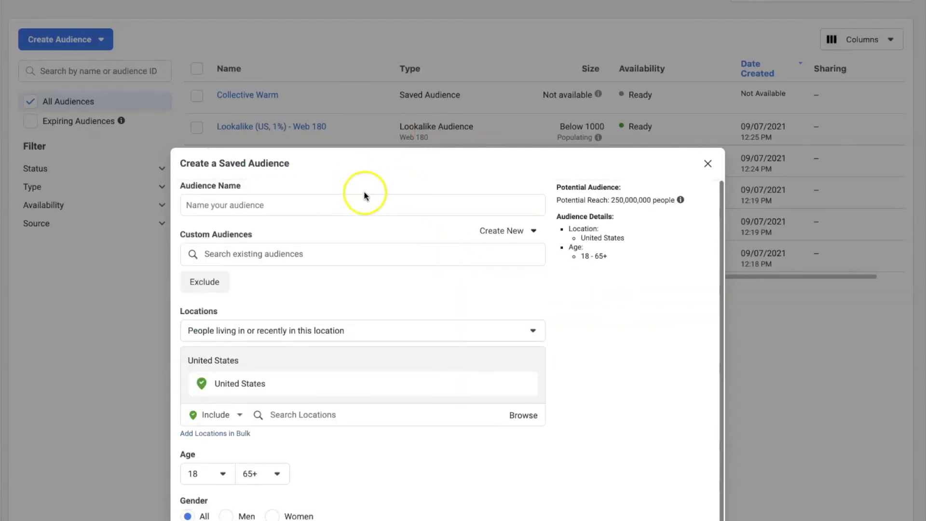
{"action": "left_click", "coordinate": [367, 207]}
{"action": "scroll", "coordinate": [366, 206], "scroll_direction": "down", "scroll_amount": 3}
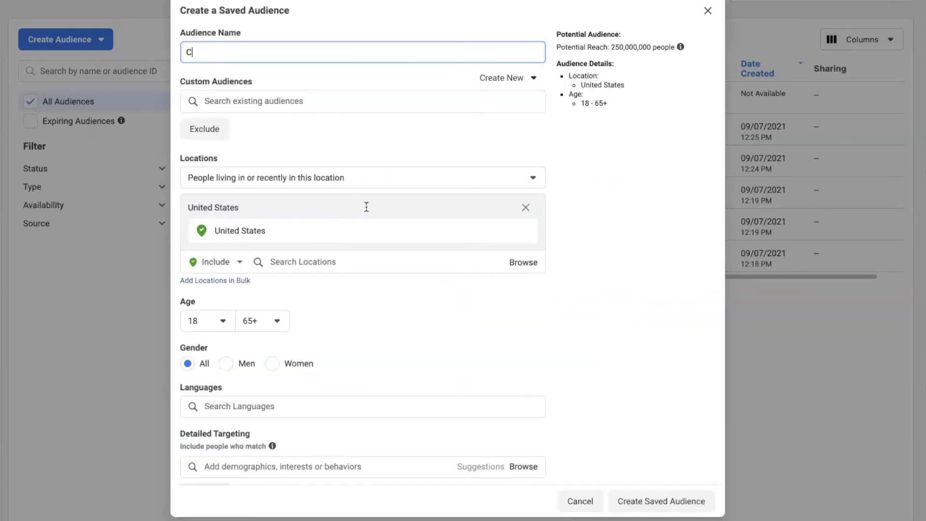
{"action": "type", "text": "Cold - Demo"}
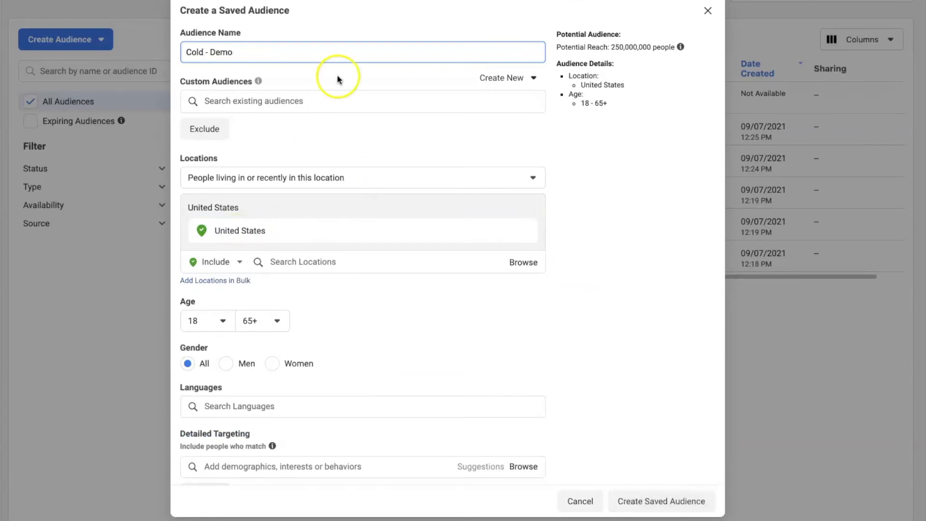
Limit the Cold audience to people living in this location and replace United States with Fresno, California.
{"action": "left_click", "coordinate": [295, 142]}
{"action": "scroll", "coordinate": [291, 147], "scroll_direction": "down", "scroll_amount": 1}
{"action": "left_click", "coordinate": [291, 145]}
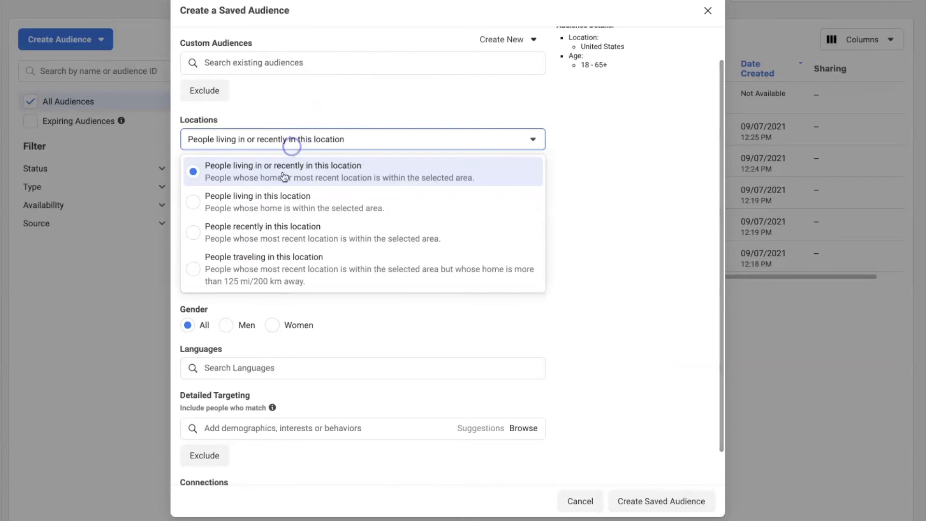
{"action": "left_click", "coordinate": [261, 198]}
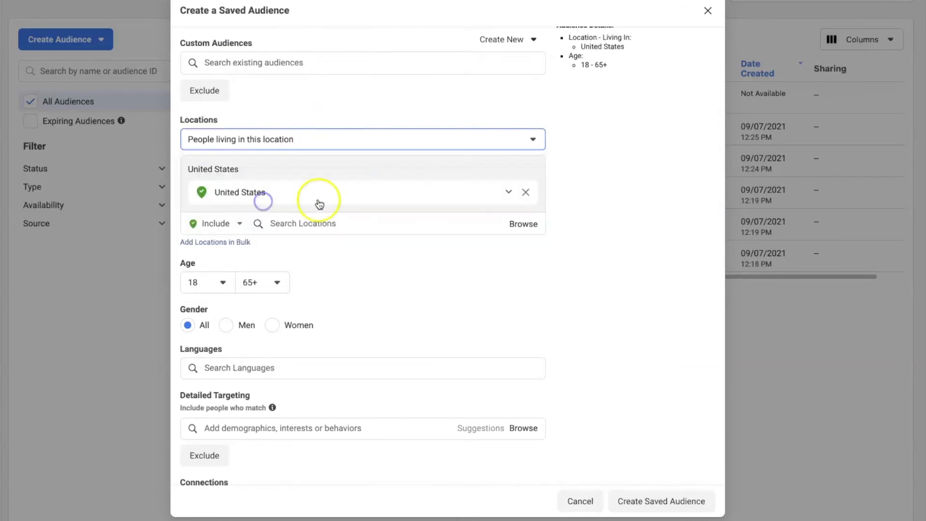
{"action": "left_click", "coordinate": [525, 192]}
{"action": "left_click", "coordinate": [340, 167]}
{"action": "type", "text": "fre"}
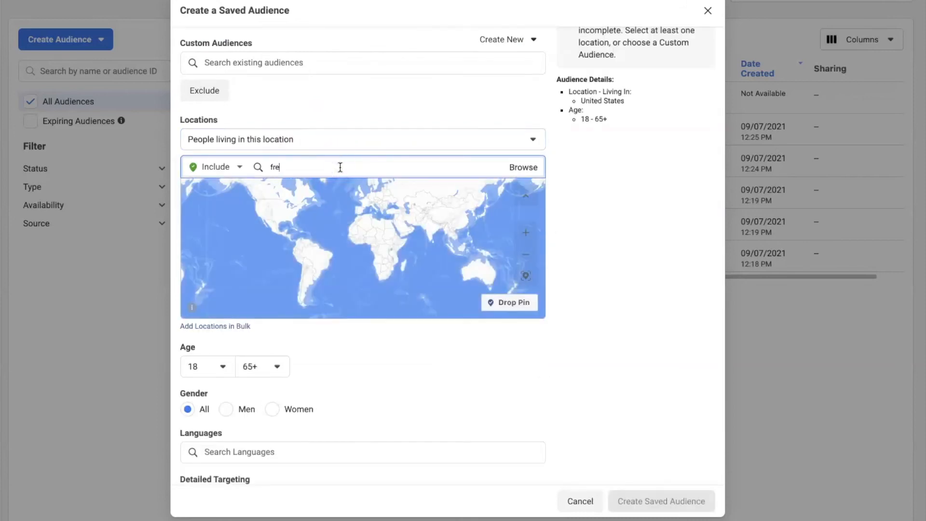
{"action": "left_click", "coordinate": [306, 190]}
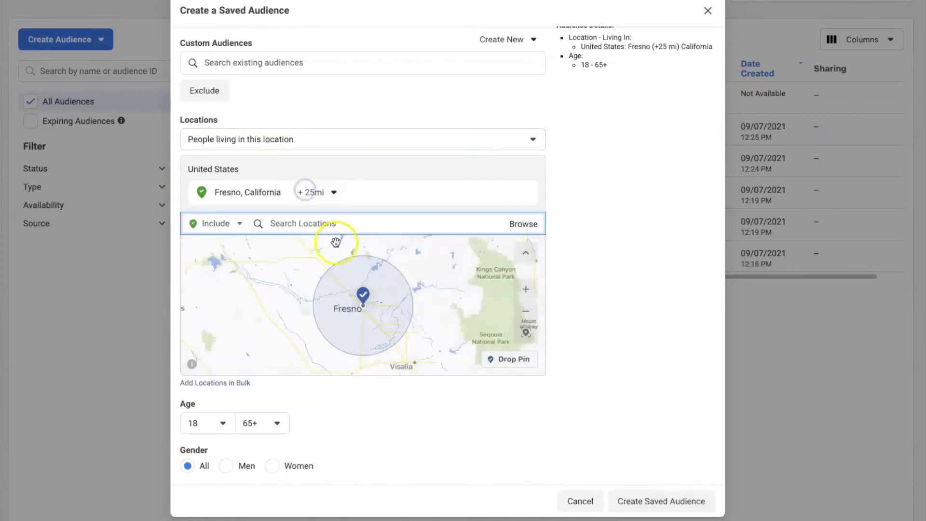
Set the radius around Fresno to 20 miles.
{"action": "left_click", "coordinate": [309, 196]}
{"action": "left_click", "coordinate": [381, 272]}
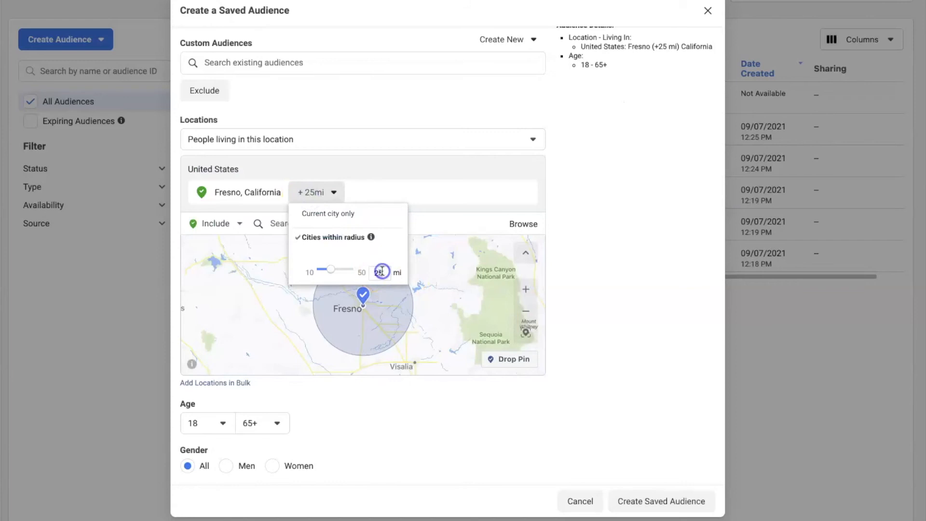
{"action": "key", "text": "Return"}
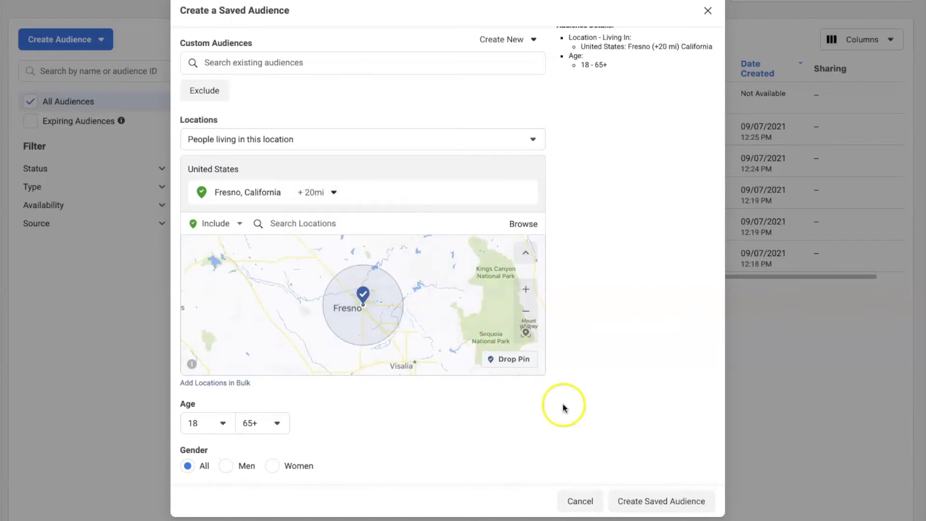
Set the Cold audience's minimum age to 35 and check the remaining gender, language and targeting settings.
{"action": "scroll", "coordinate": [562, 406], "scroll_direction": "down", "scroll_amount": 2}
{"action": "left_click", "coordinate": [197, 323]}
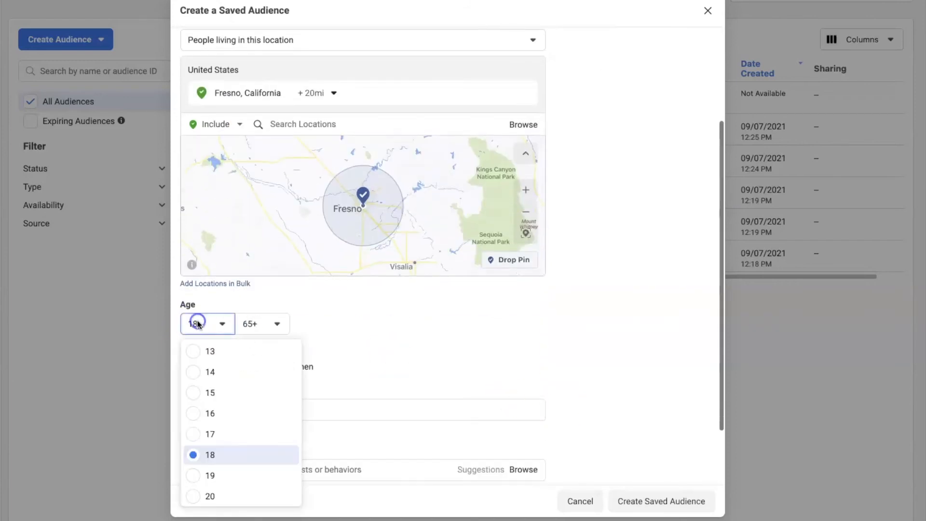
{"action": "scroll", "coordinate": [238, 429], "scroll_direction": "down", "scroll_amount": 6}
{"action": "scroll", "coordinate": [239, 430], "scroll_direction": "down", "scroll_amount": 1}
{"action": "left_click", "coordinate": [230, 422]}
{"action": "left_click", "coordinate": [277, 331]}
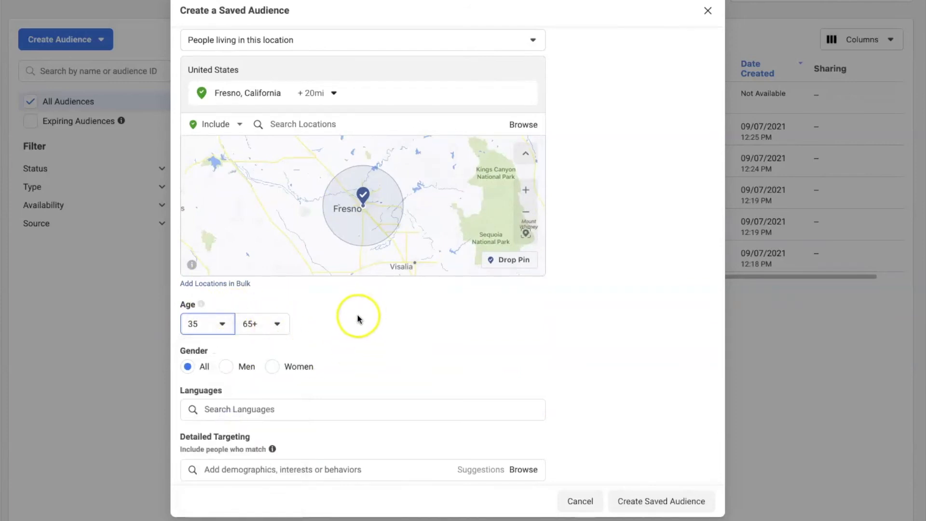
{"action": "scroll", "coordinate": [214, 395], "scroll_direction": "down", "scroll_amount": 1}
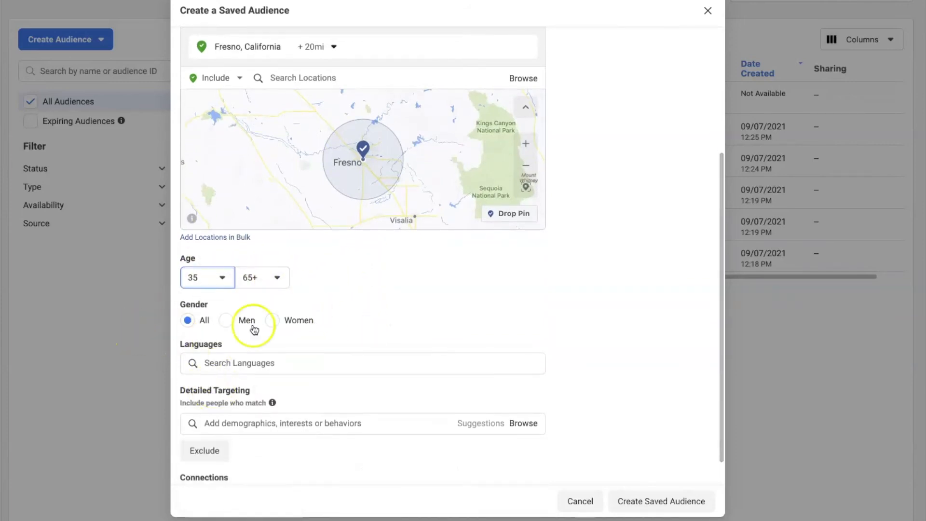
{"action": "scroll", "coordinate": [383, 344], "scroll_direction": "down", "scroll_amount": 1}
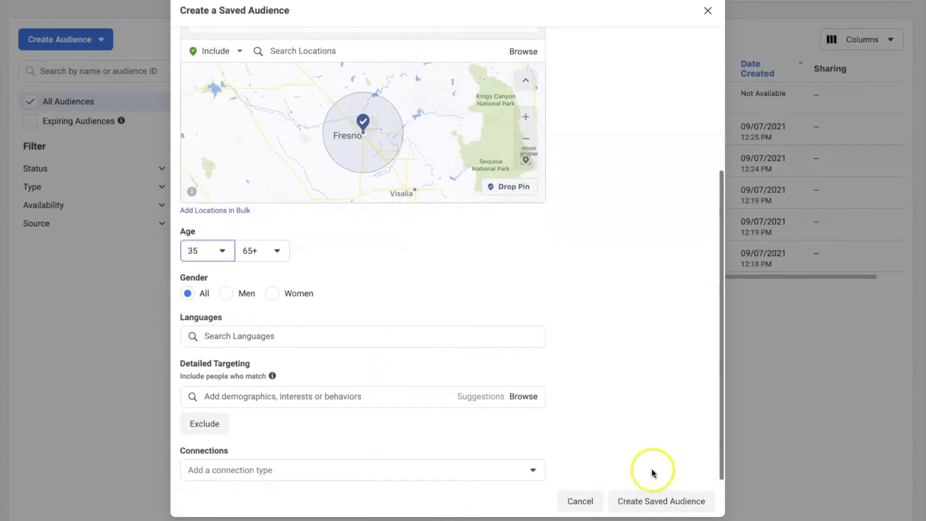
Drop a location pin on the map well south of the Fresno circle.
{"action": "scroll", "coordinate": [408, 364], "scroll_direction": "up", "scroll_amount": 5}
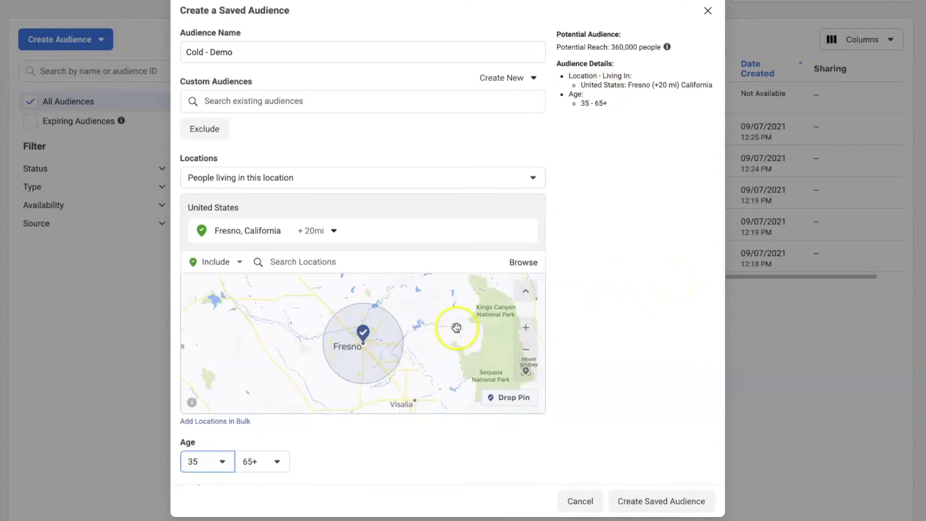
{"action": "left_click_drag", "start_coordinate": [453, 329], "coordinate": [426, 320]}
{"action": "scroll", "coordinate": [375, 348], "scroll_direction": "down", "scroll_amount": 2}
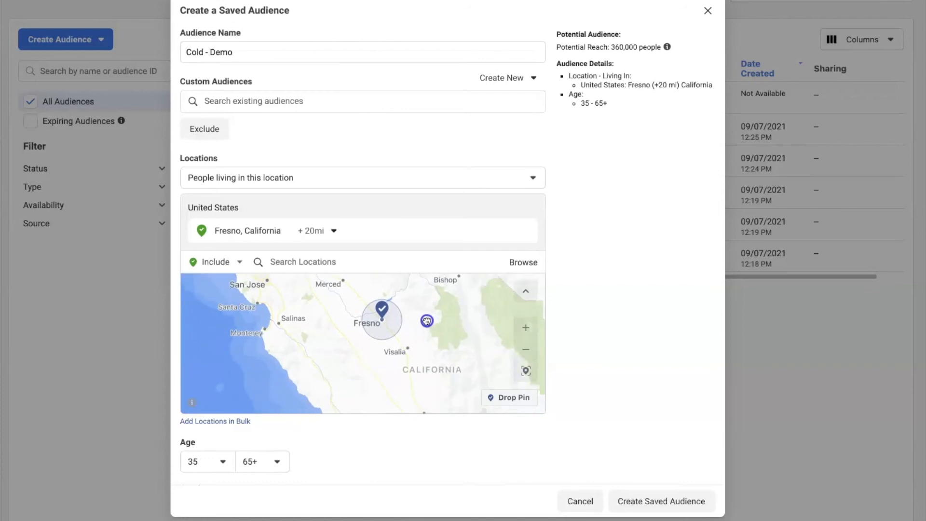
{"action": "left_click", "coordinate": [495, 398]}
{"action": "left_click", "coordinate": [378, 364]}
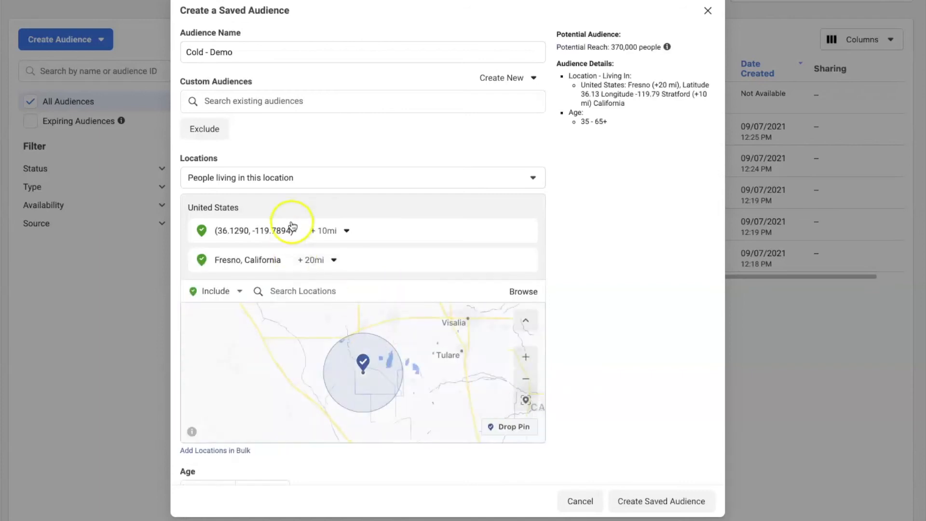
Reduce the dropped pin's radius to 1 mile, and remove that pin from the locations.
{"action": "left_click", "coordinate": [328, 232]}
{"action": "left_click_drag", "start_coordinate": [332, 268], "coordinate": [309, 267]}
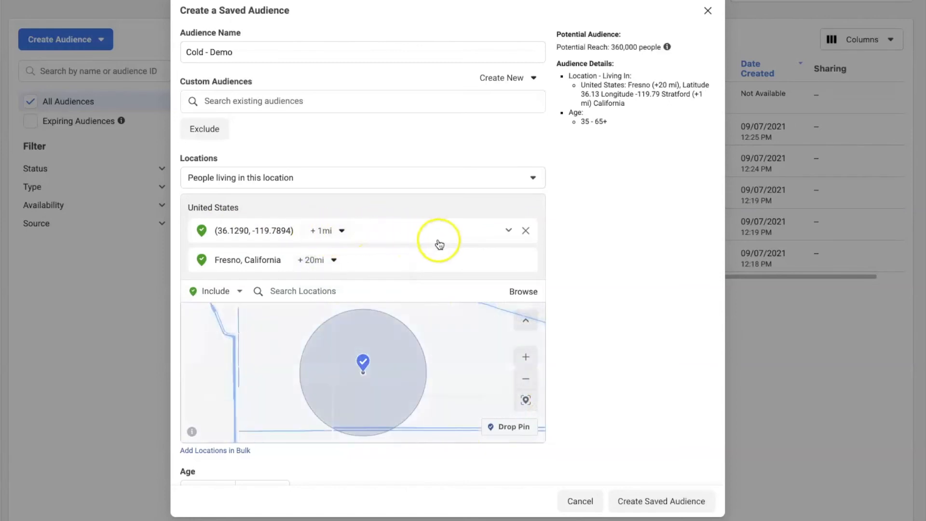
{"action": "scroll", "coordinate": [614, 317], "scroll_direction": "down", "scroll_amount": 1}
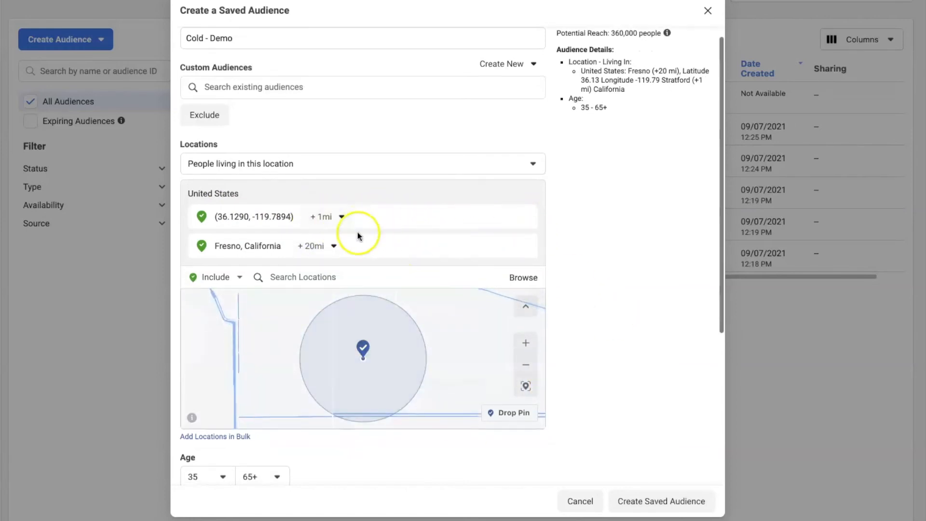
{"action": "left_click", "coordinate": [526, 216]}
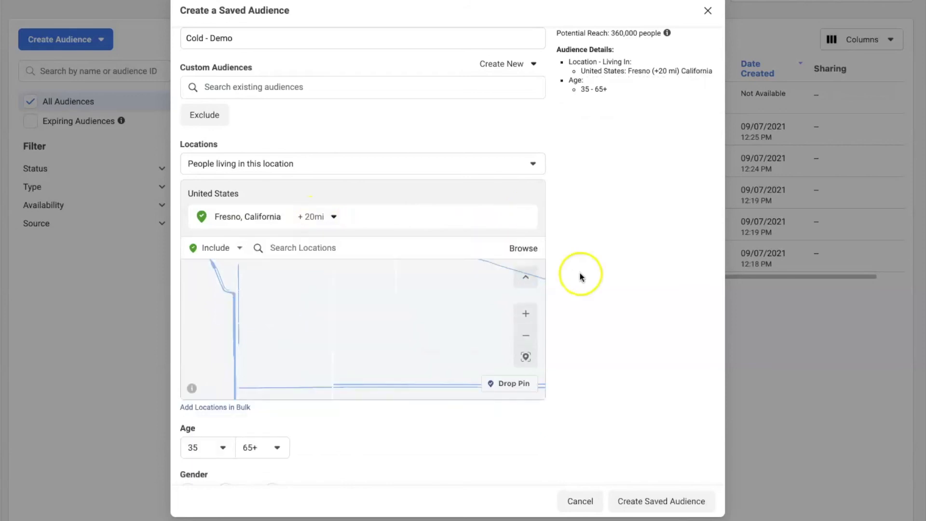
Drop a location pin on the map at the southern edge of the Fresno circle.
{"action": "scroll", "coordinate": [579, 273], "scroll_direction": "down", "scroll_amount": 2}
{"action": "scroll", "coordinate": [376, 324], "scroll_direction": "down", "scroll_amount": 2}
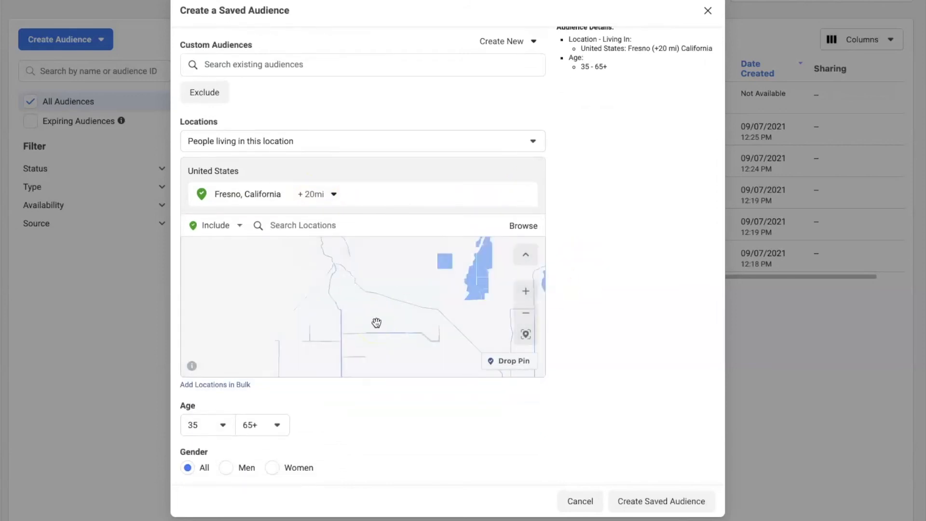
{"action": "scroll", "coordinate": [377, 323], "scroll_direction": "down", "scroll_amount": 3}
{"action": "left_click_drag", "start_coordinate": [388, 291], "coordinate": [252, 331]}
{"action": "left_click_drag", "start_coordinate": [259, 290], "coordinate": [314, 331]}
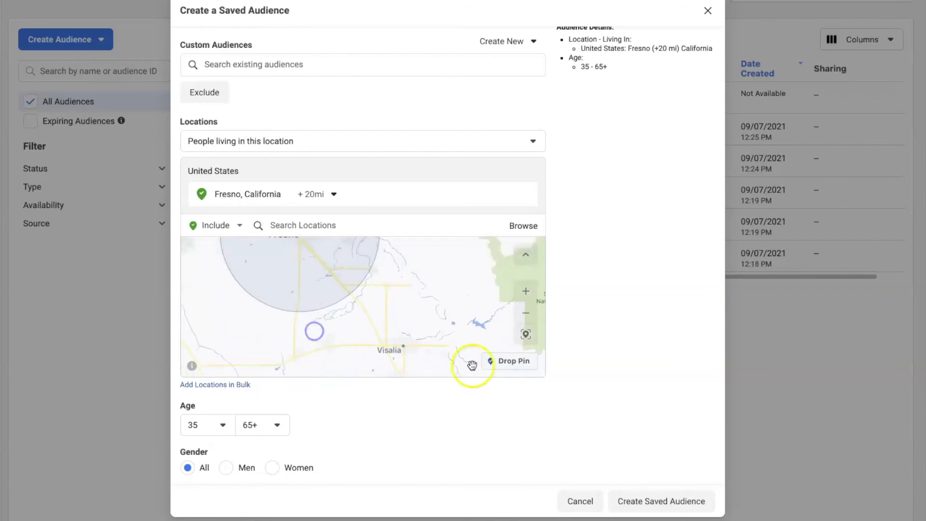
{"action": "left_click", "coordinate": [497, 362]}
{"action": "left_click", "coordinate": [305, 302]}
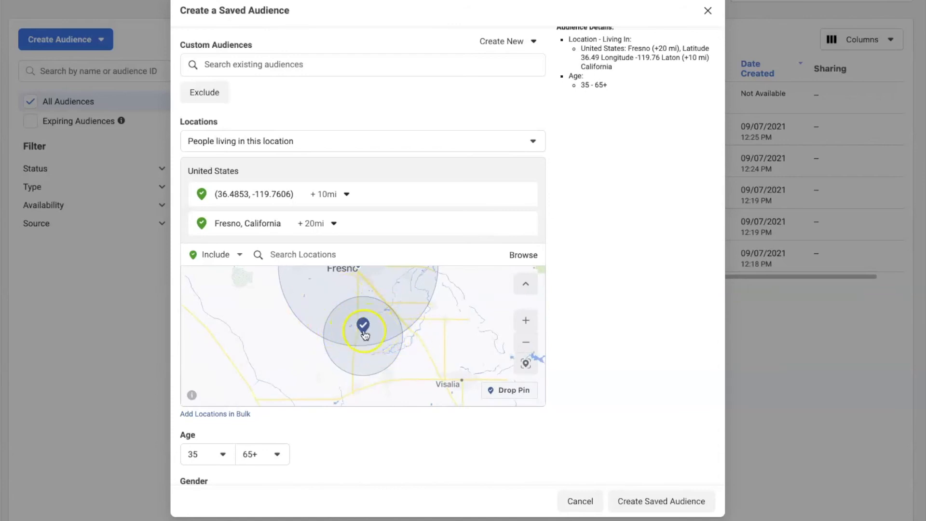
Switch the dropped pin to an excluded location, and remove it from the locations.
{"action": "left_click", "coordinate": [365, 327]}
{"action": "left_click", "coordinate": [403, 294]}
{"action": "left_click", "coordinate": [410, 319]}
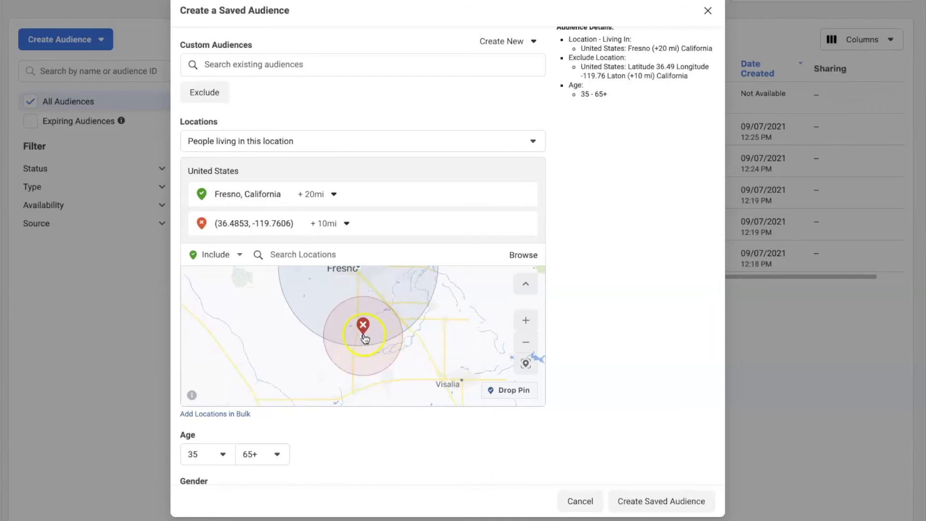
{"action": "left_click_drag", "start_coordinate": [426, 310], "coordinate": [426, 349]}
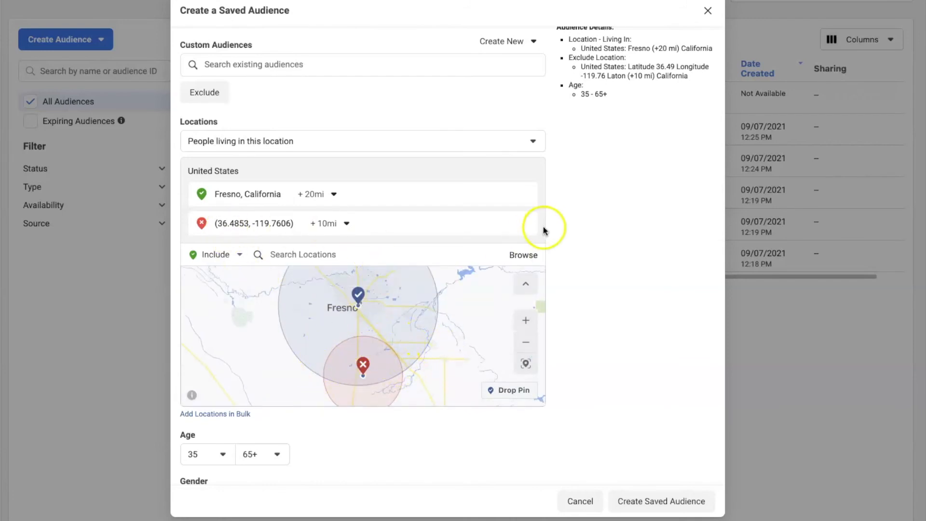
{"action": "left_click", "coordinate": [524, 222]}
Review Fresno's coverage on the map and the audience's age, gender, language and detailed targeting settings.
{"action": "scroll", "coordinate": [622, 250], "scroll_direction": "down", "scroll_amount": 2}
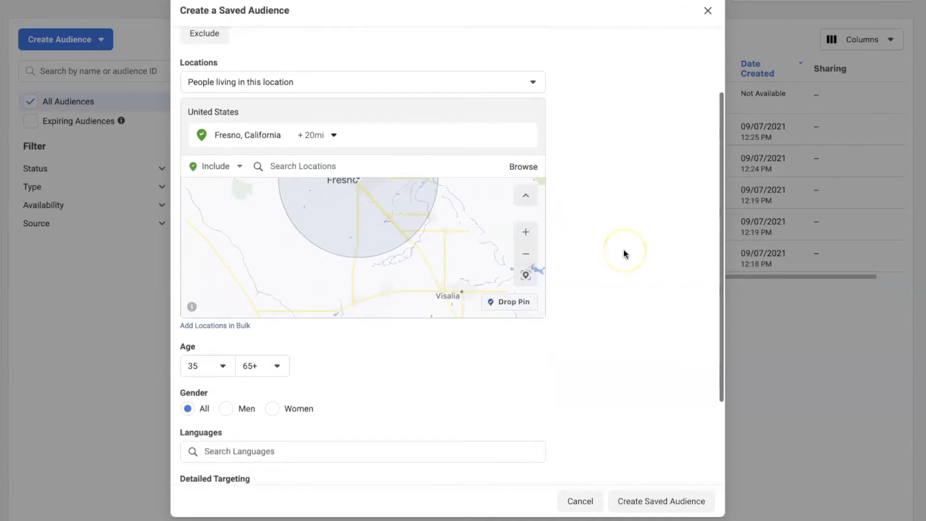
{"action": "scroll", "coordinate": [624, 253], "scroll_direction": "down", "scroll_amount": 1}
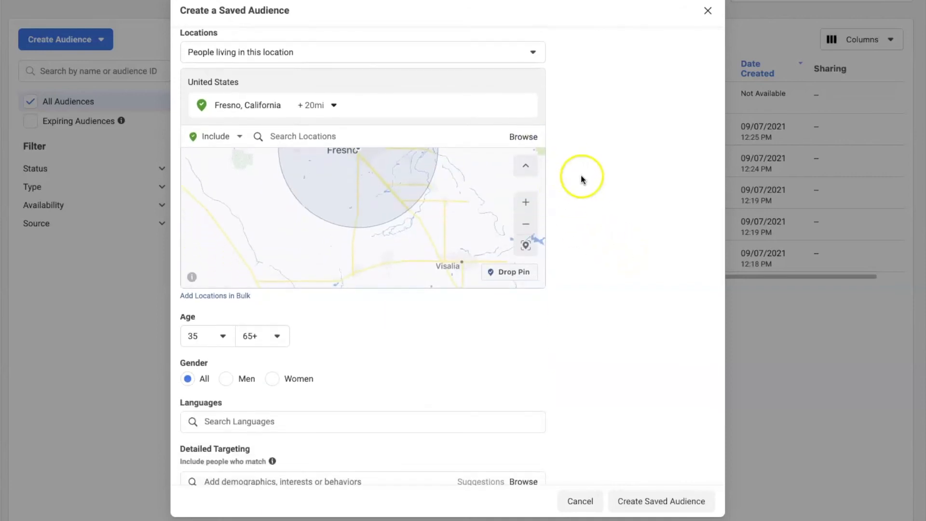
{"action": "scroll", "coordinate": [581, 178], "scroll_direction": "up", "scroll_amount": 4}
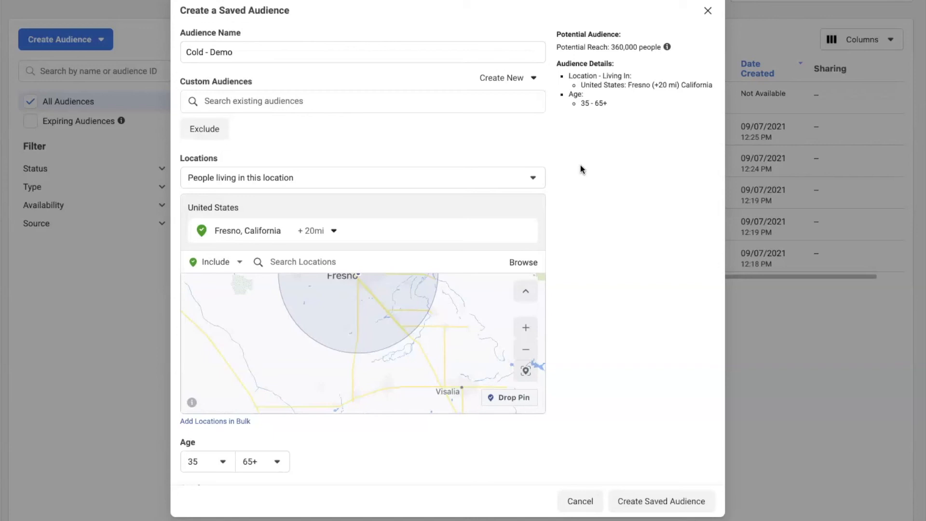
{"action": "left_click", "coordinate": [474, 366]}
{"action": "scroll", "coordinate": [474, 366], "scroll_direction": "down", "scroll_amount": 3}
{"action": "left_click_drag", "start_coordinate": [463, 342], "coordinate": [439, 361]}
{"action": "scroll", "coordinate": [439, 362], "scroll_direction": "up", "scroll_amount": 3}
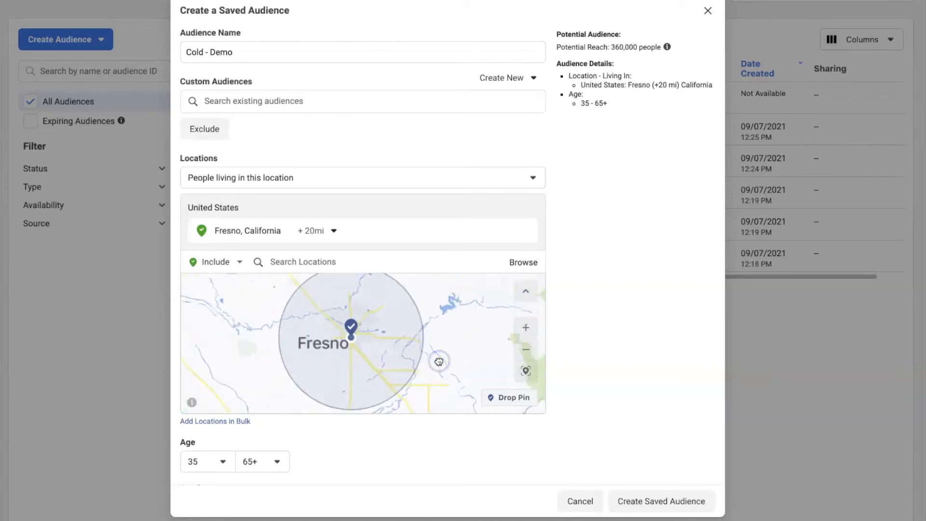
{"action": "scroll", "coordinate": [439, 361], "scroll_direction": "down", "scroll_amount": 3}
{"action": "left_click", "coordinate": [366, 316]}
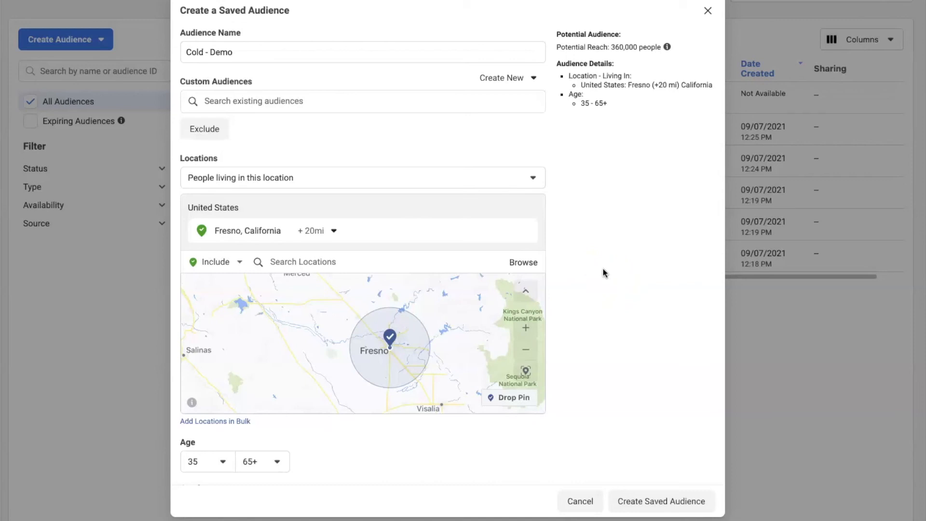
{"action": "scroll", "coordinate": [602, 272], "scroll_direction": "down", "scroll_amount": 5}
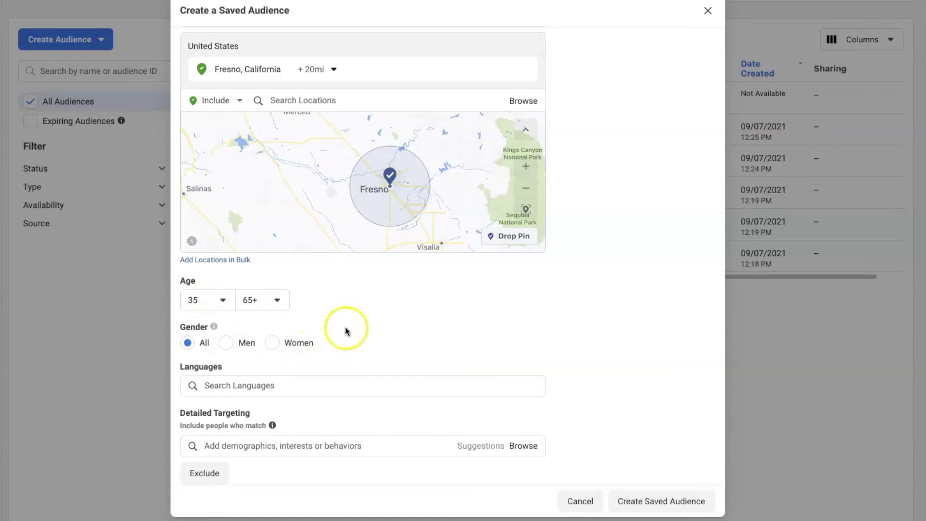
{"action": "scroll", "coordinate": [345, 331], "scroll_direction": "down", "scroll_amount": 1}
{"action": "scroll", "coordinate": [343, 328], "scroll_direction": "up", "scroll_amount": 5}
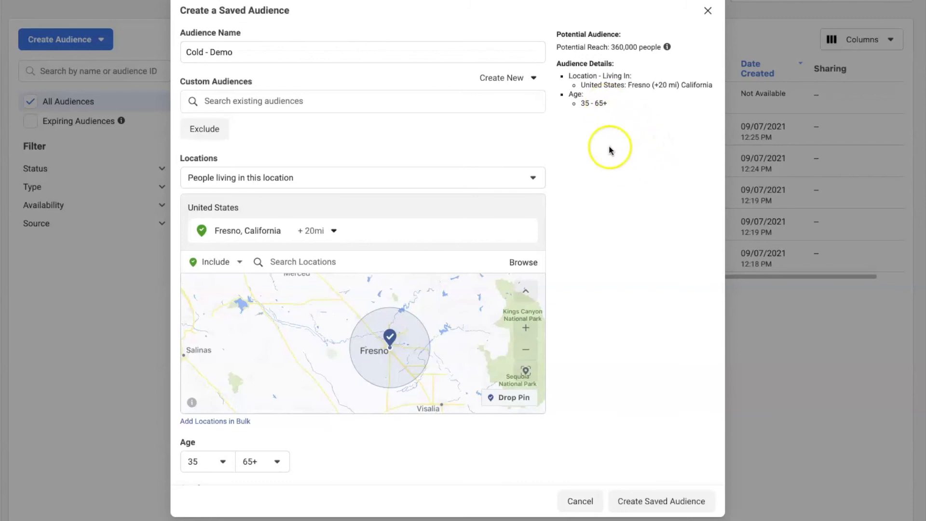
{"action": "scroll", "coordinate": [600, 139], "scroll_direction": "down", "scroll_amount": 1}
{"action": "scroll", "coordinate": [600, 138], "scroll_direction": "down", "scroll_amount": 4}
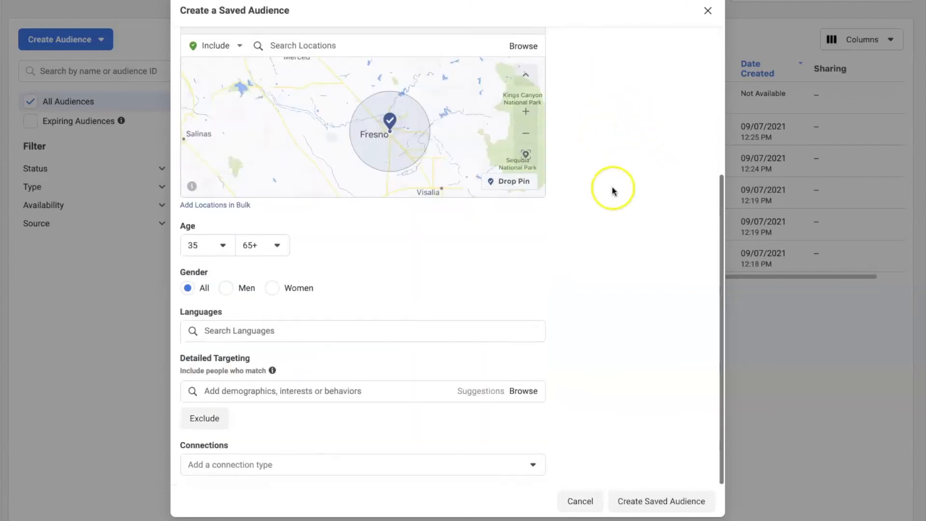
Rename the audience as Cold - Demo - Fresno - 35-65+ MF and create the saved audience.
{"action": "scroll", "coordinate": [612, 190], "scroll_direction": "up", "scroll_amount": 5}
{"action": "left_click", "coordinate": [263, 52]}
{"action": "type", "text": "- Demo -"}
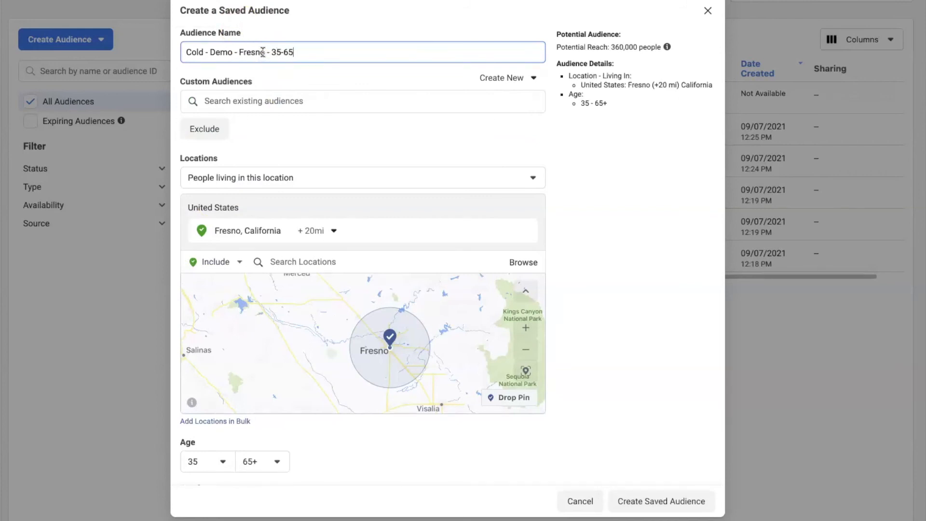
{"action": "type", "text": "Fresno - 35-65+ MF"}
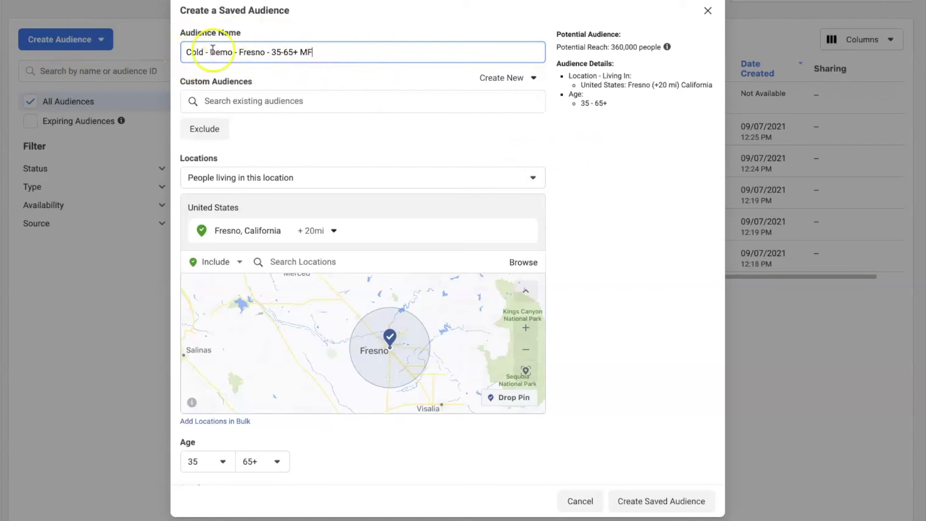
{"action": "left_click_drag", "start_coordinate": [203, 53], "coordinate": [178, 53]}
{"action": "left_click", "coordinate": [326, 30]}
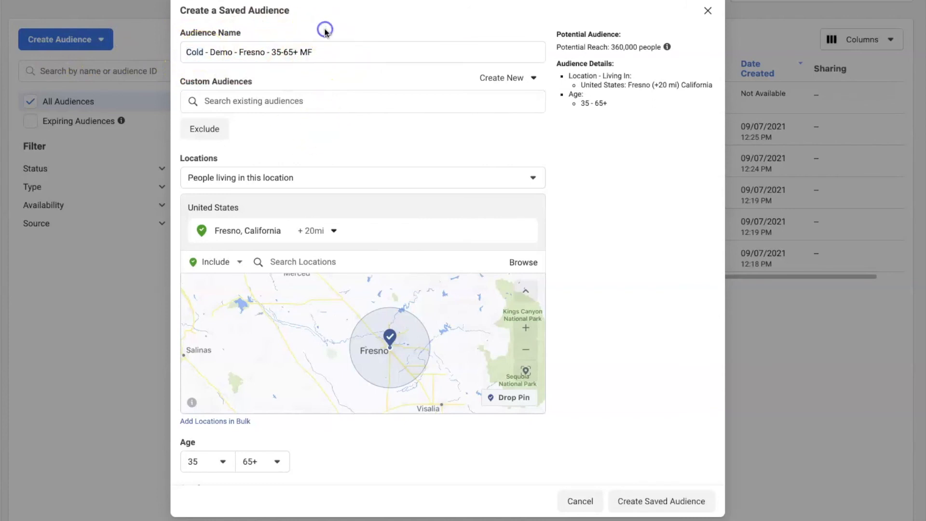
{"action": "scroll", "coordinate": [589, 193], "scroll_direction": "down", "scroll_amount": 5}
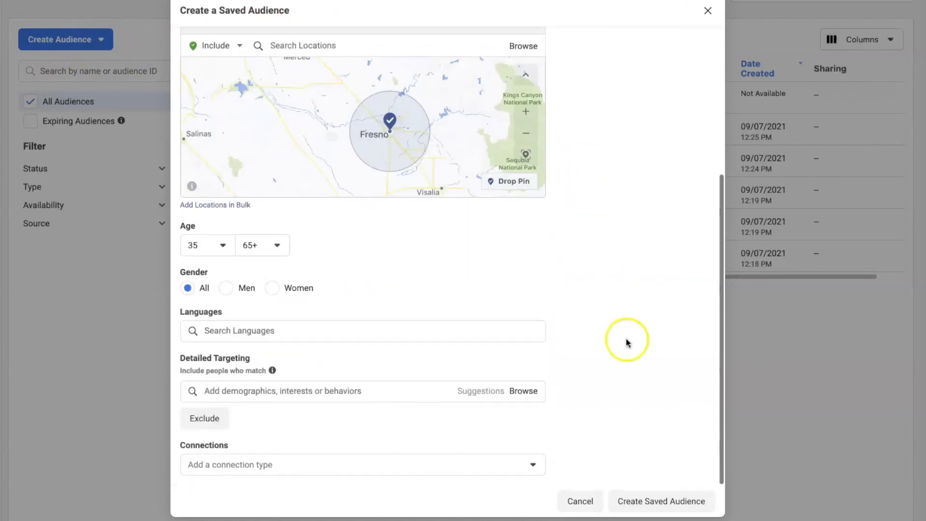
{"action": "left_click", "coordinate": [629, 499]}
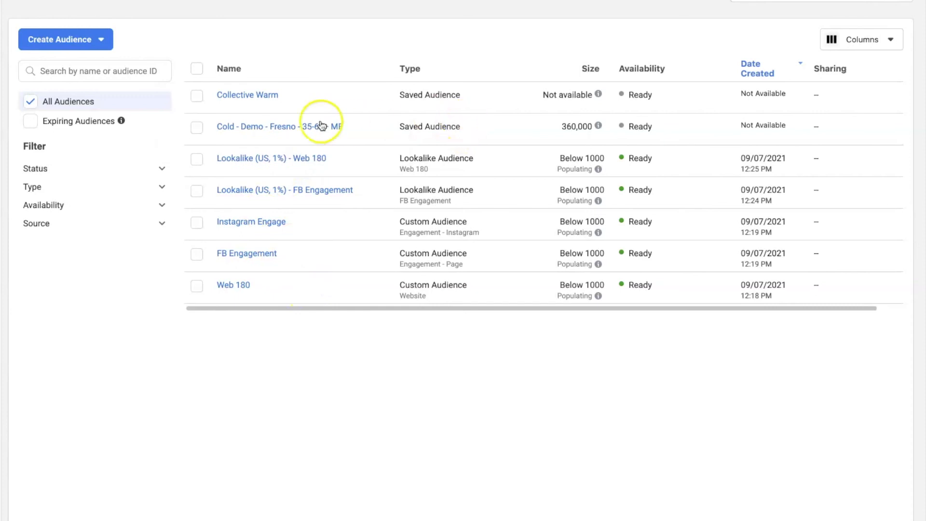
Open the saved audience Cold - Demo - Fresno - 35-65+ MF for editing.
{"action": "left_click", "coordinate": [285, 127]}
{"action": "left_click", "coordinate": [850, 37]}
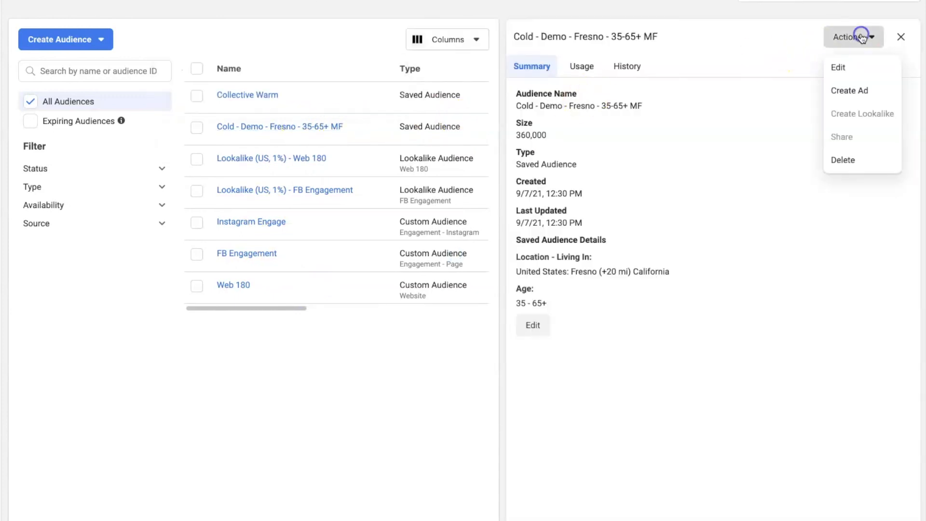
{"action": "left_click", "coordinate": [830, 65]}
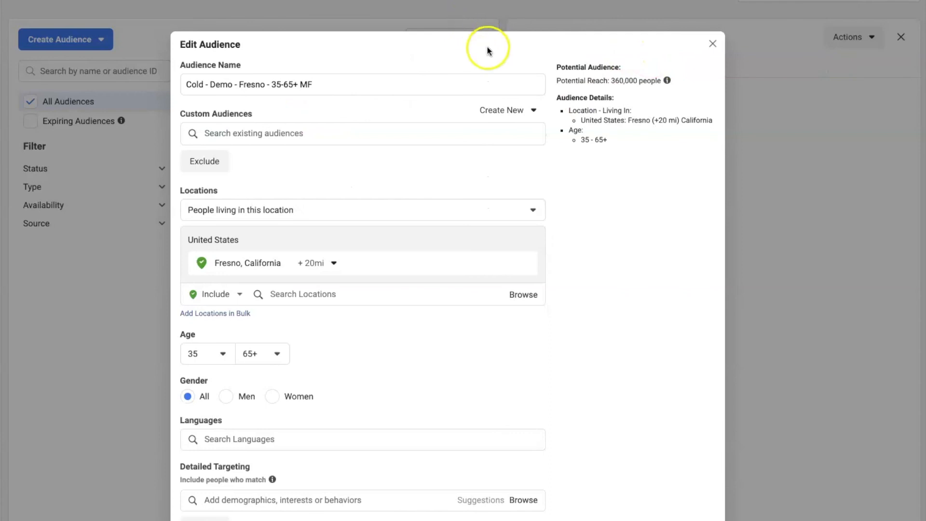
{"action": "scroll", "coordinate": [489, 50], "scroll_direction": "down", "scroll_amount": 1}
{"action": "left_click", "coordinate": [602, 162]}
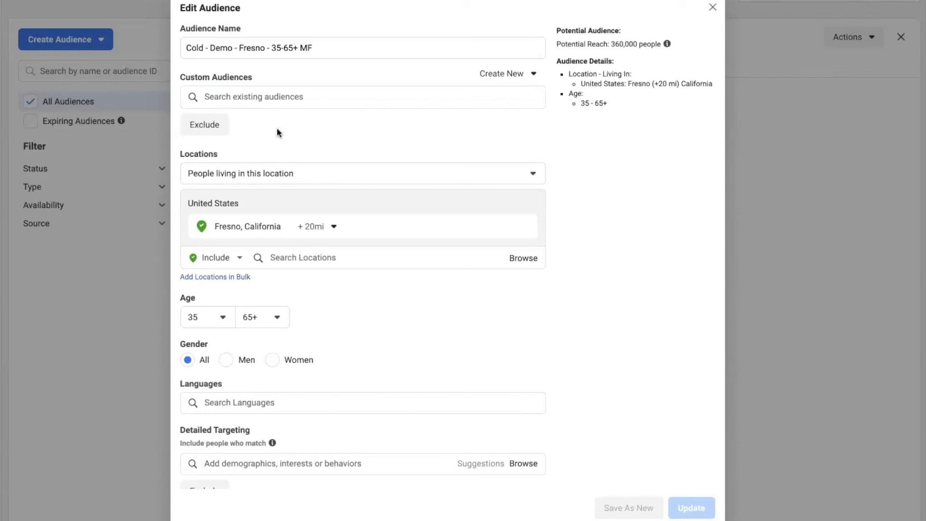
{"action": "left_click", "coordinate": [362, 45]}
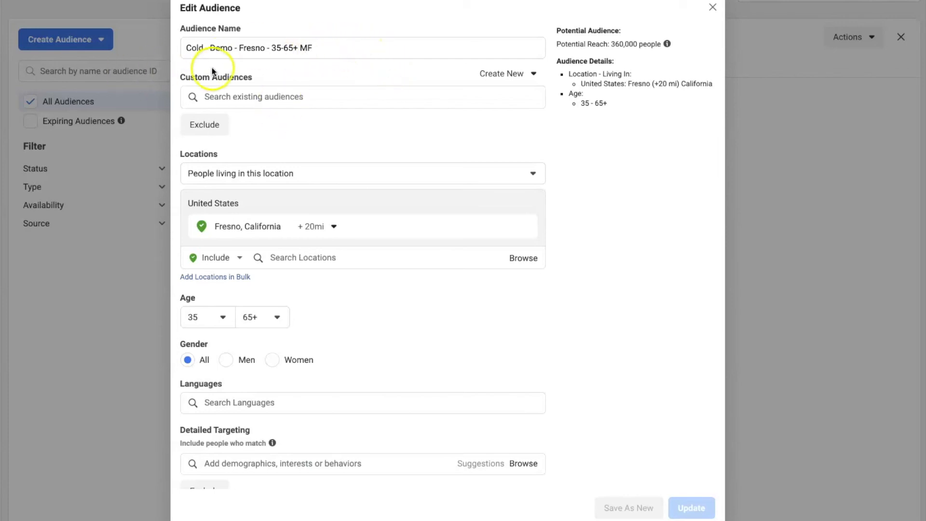
Exclude the custom audiences Instagram Engage, FB Engagement and Web 180 from the cold Fresno audience.
{"action": "left_click", "coordinate": [204, 125]}
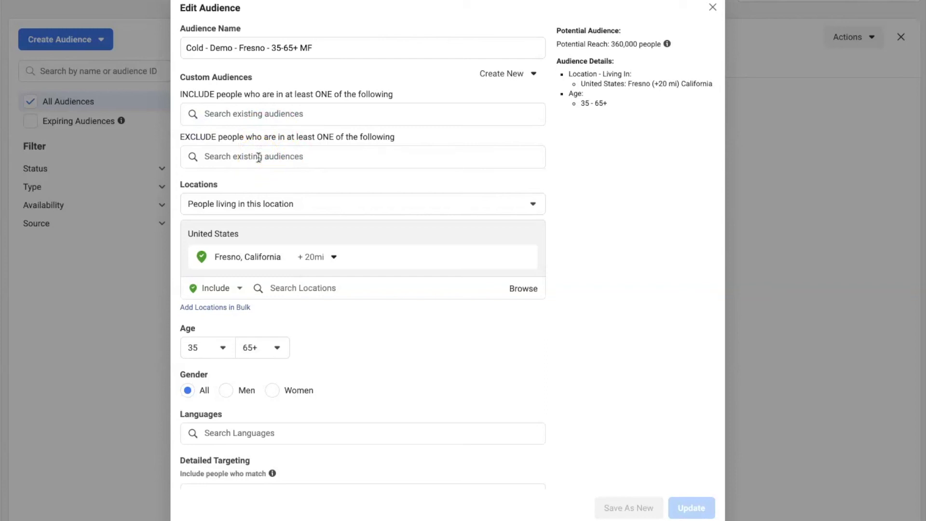
{"action": "left_click", "coordinate": [209, 156]}
{"action": "left_click", "coordinate": [323, 193]}
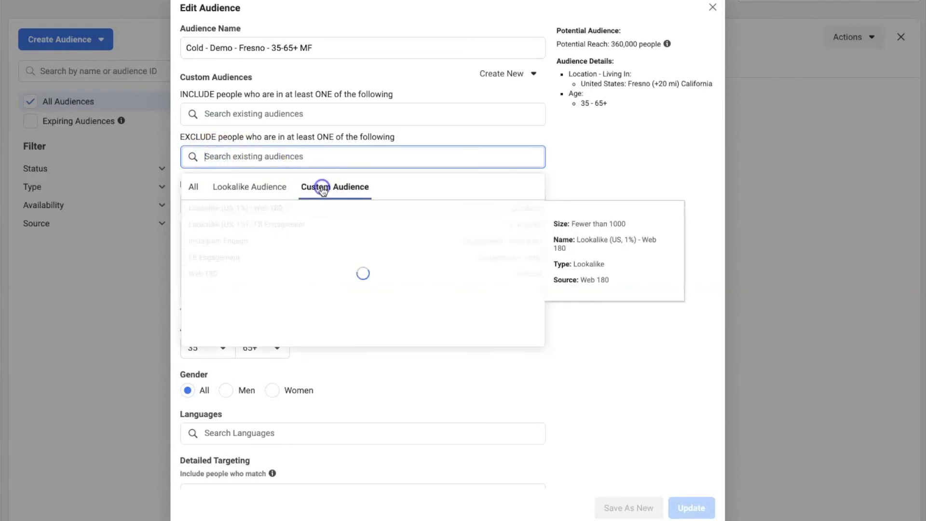
{"action": "left_click", "coordinate": [254, 210]}
{"action": "left_click", "coordinate": [252, 267]}
{"action": "left_click", "coordinate": [233, 314]}
{"action": "left_click", "coordinate": [428, 249]}
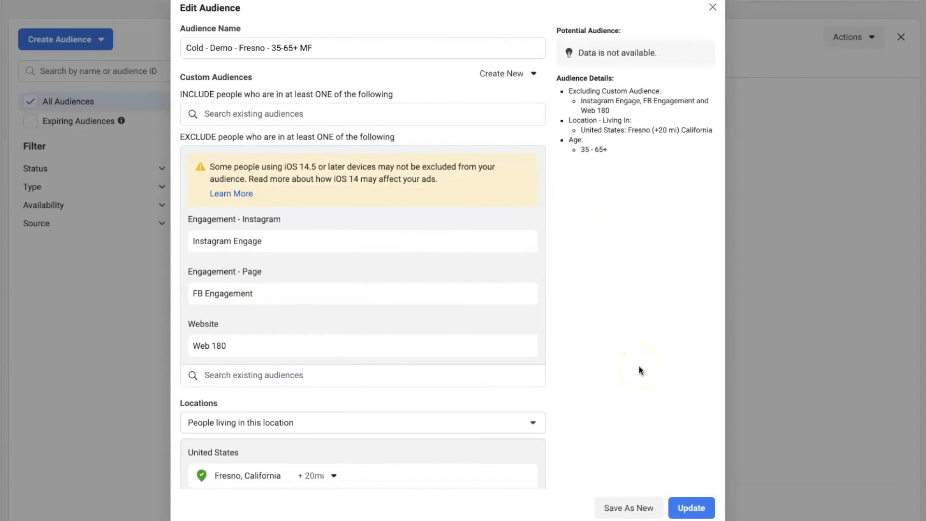
Update the saved audience with the exclusions and close its details.
{"action": "left_click", "coordinate": [689, 506]}
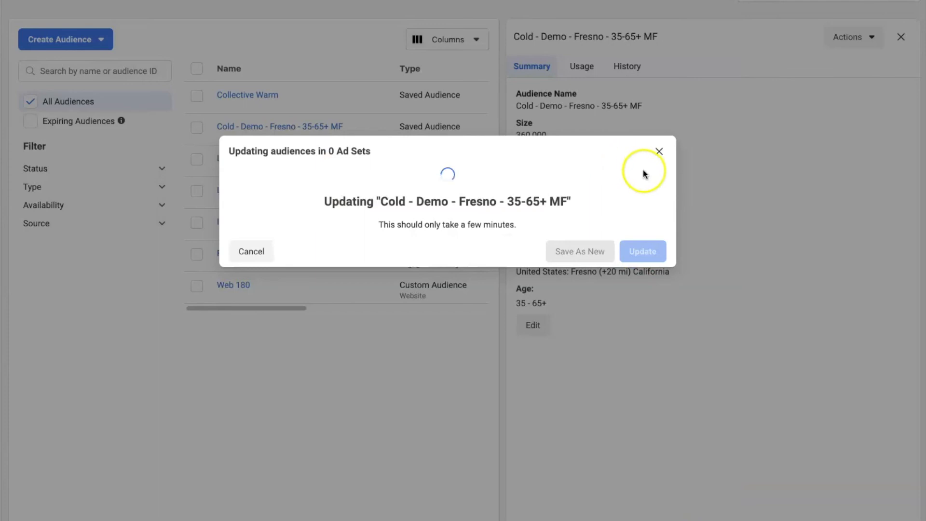
{"action": "left_click", "coordinate": [647, 276]}
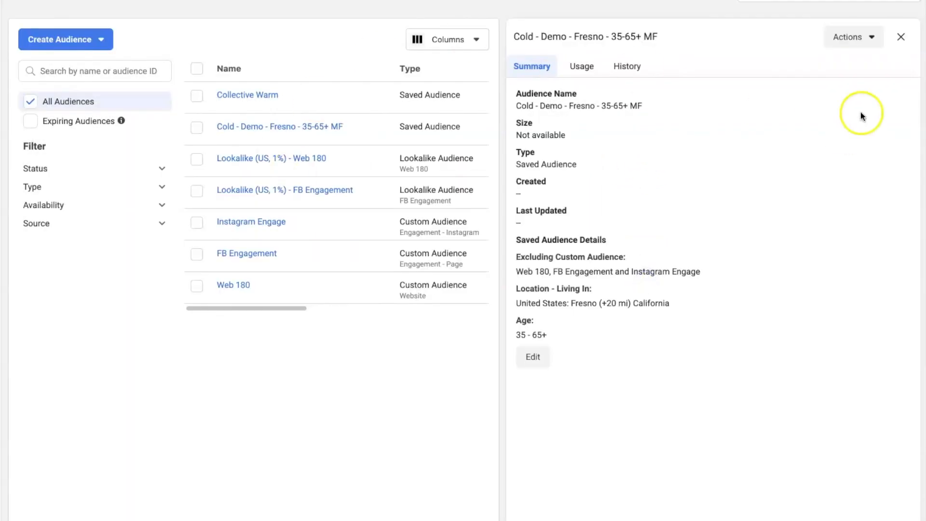
{"action": "left_click", "coordinate": [900, 37]}
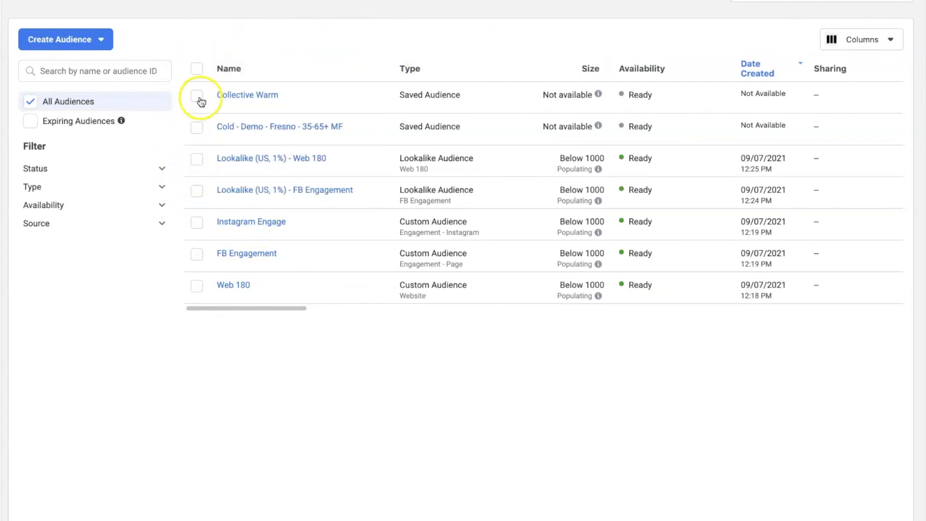
Start creating a new custom audience with Website as its source.
{"action": "mouse_move", "coordinate": [233, 284]}
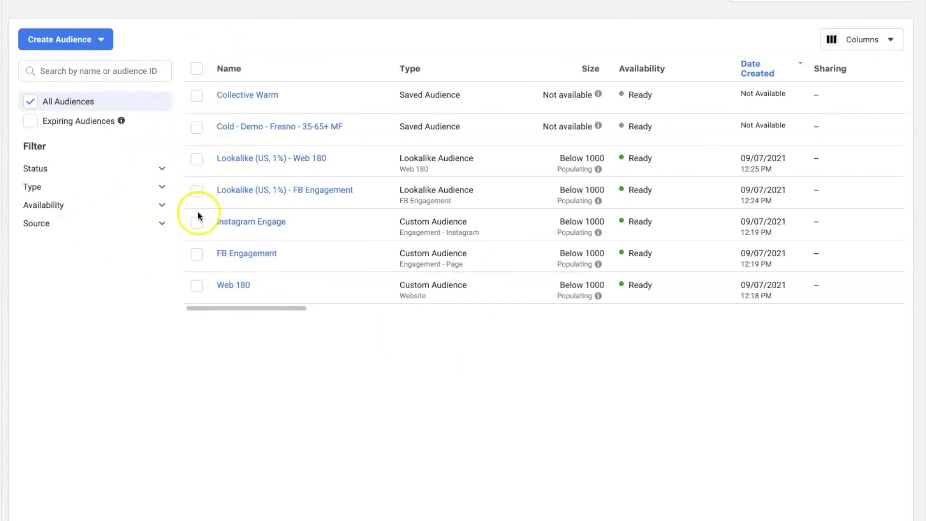
{"action": "left_click", "coordinate": [94, 43]}
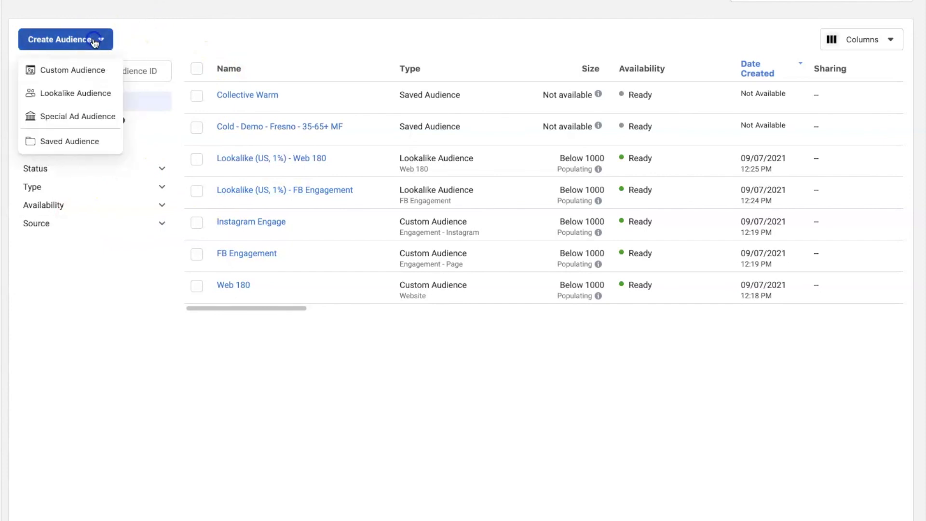
{"action": "left_click", "coordinate": [72, 71]}
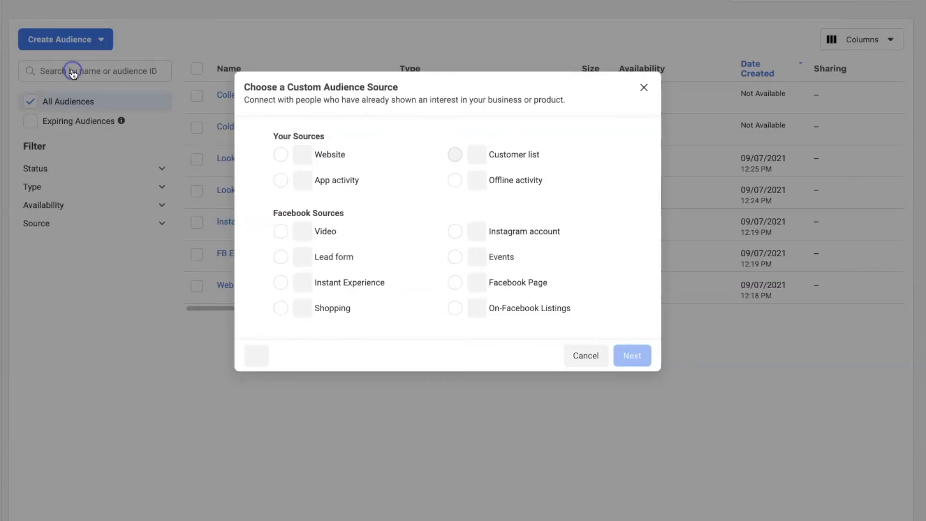
{"action": "left_click", "coordinate": [329, 155]}
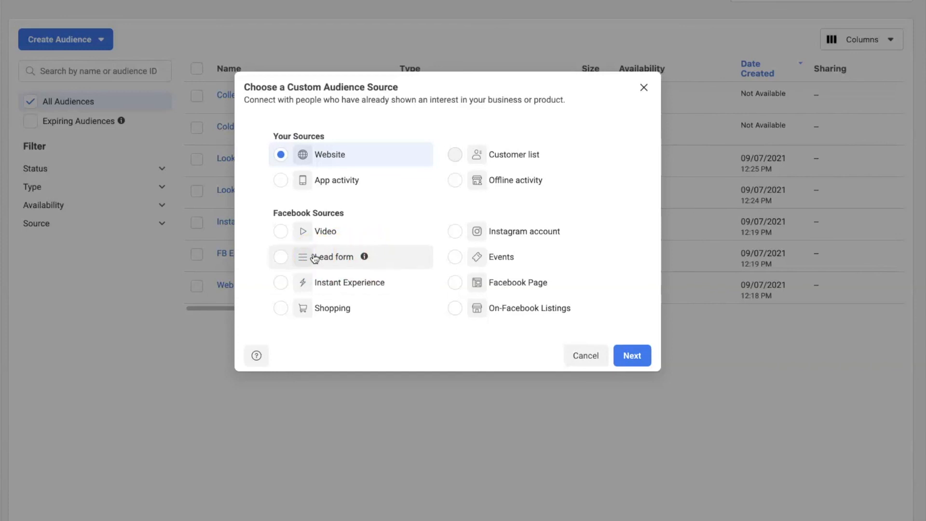
{"action": "left_click", "coordinate": [640, 357]}
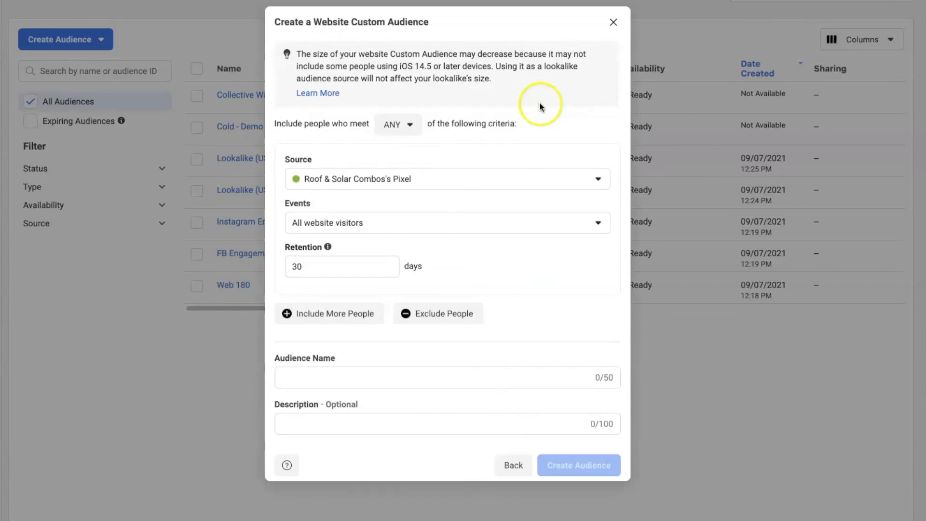
Set the website audience's retention to 180 days and its event to Lead.
{"action": "double_click", "coordinate": [296, 264]}
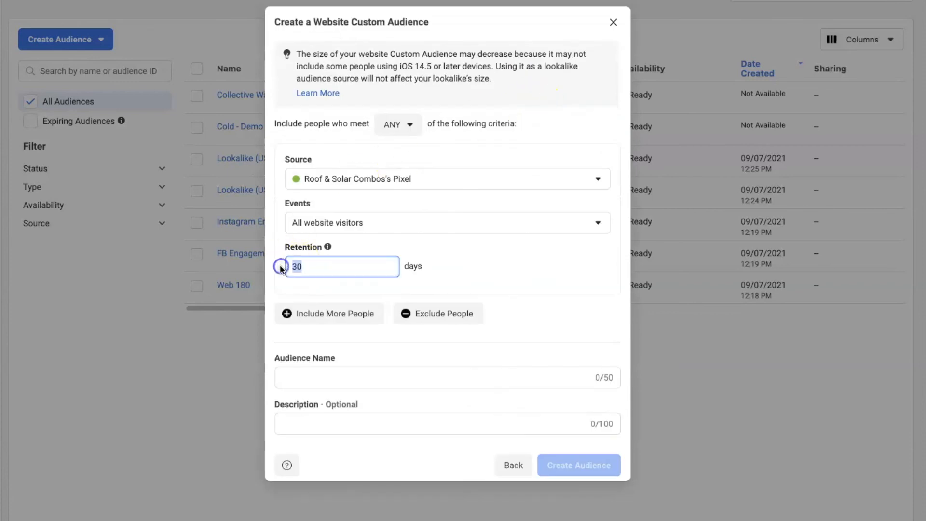
{"action": "type", "text": "180"}
{"action": "left_click", "coordinate": [460, 259]}
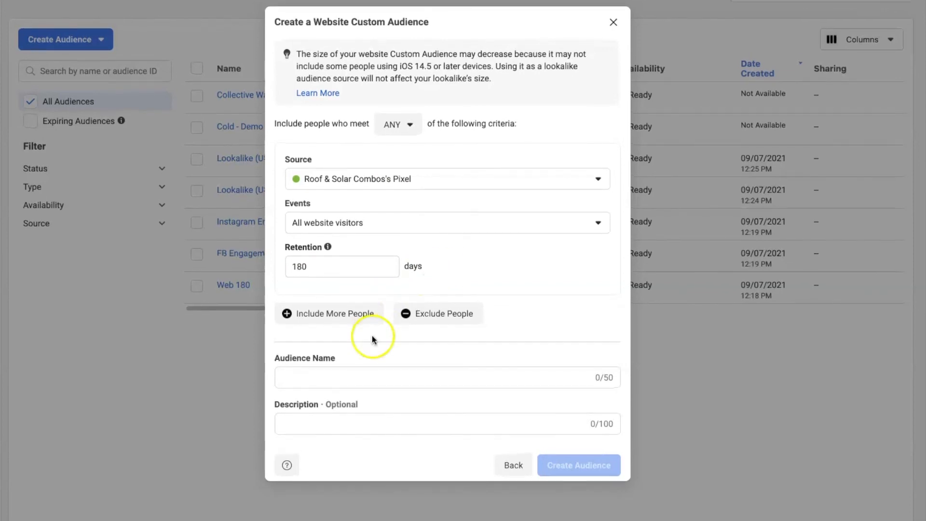
{"action": "left_click", "coordinate": [387, 226]}
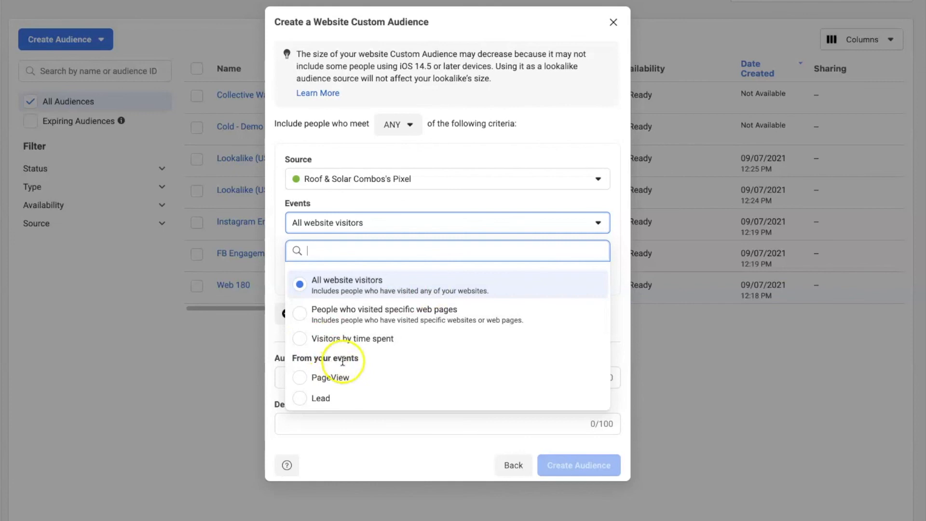
{"action": "left_click", "coordinate": [322, 397]}
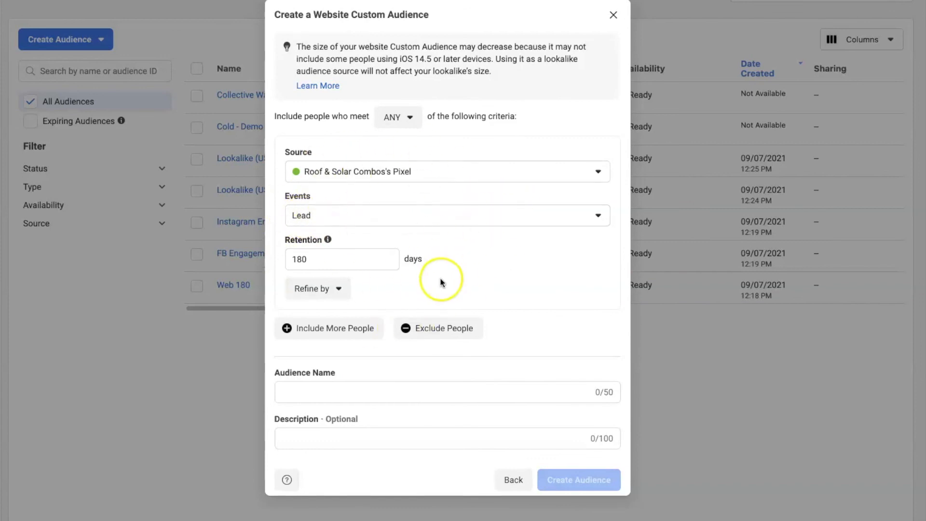
Add an exclusion to the website audience for people who visited specific web pages.
{"action": "left_click", "coordinate": [428, 334]}
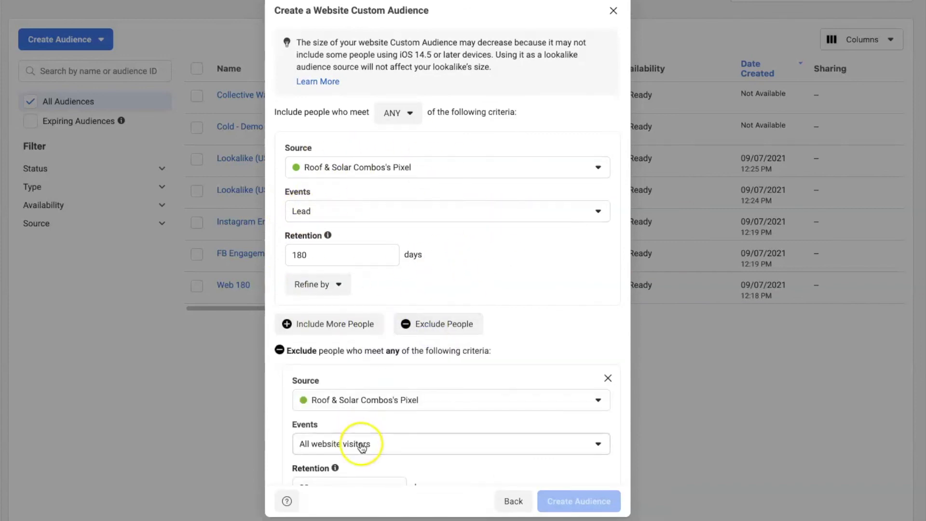
{"action": "scroll", "coordinate": [362, 434], "scroll_direction": "down", "scroll_amount": 1}
{"action": "left_click", "coordinate": [361, 432]}
{"action": "left_click", "coordinate": [352, 316]}
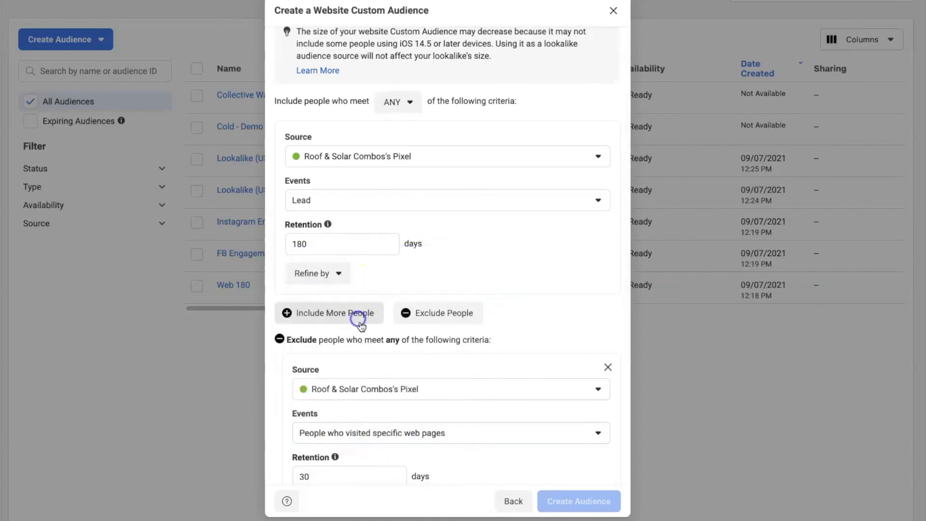
Set the exclusion's URL rule to contain either appt or booked.
{"action": "scroll", "coordinate": [412, 386], "scroll_direction": "down", "scroll_amount": 2}
{"action": "scroll", "coordinate": [408, 411], "scroll_direction": "down", "scroll_amount": 1}
{"action": "left_click", "coordinate": [407, 408]}
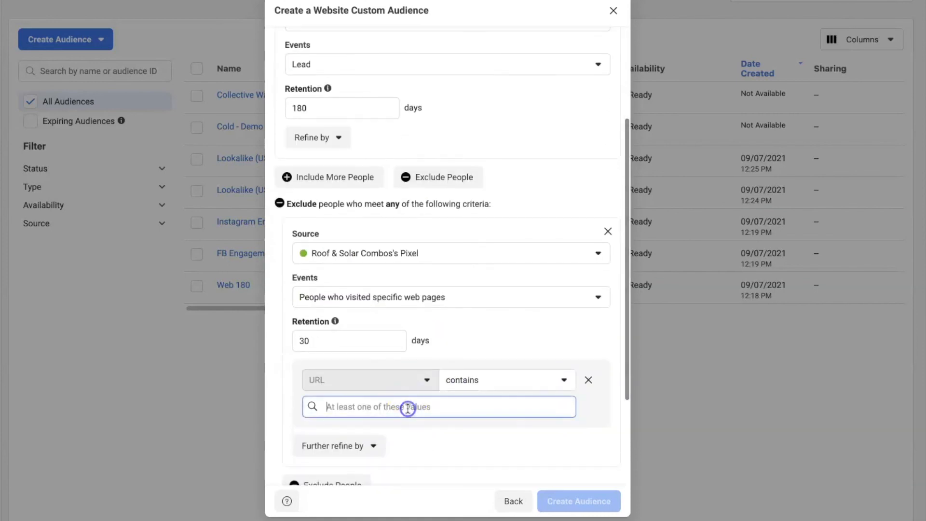
{"action": "type", "text": "appt"}
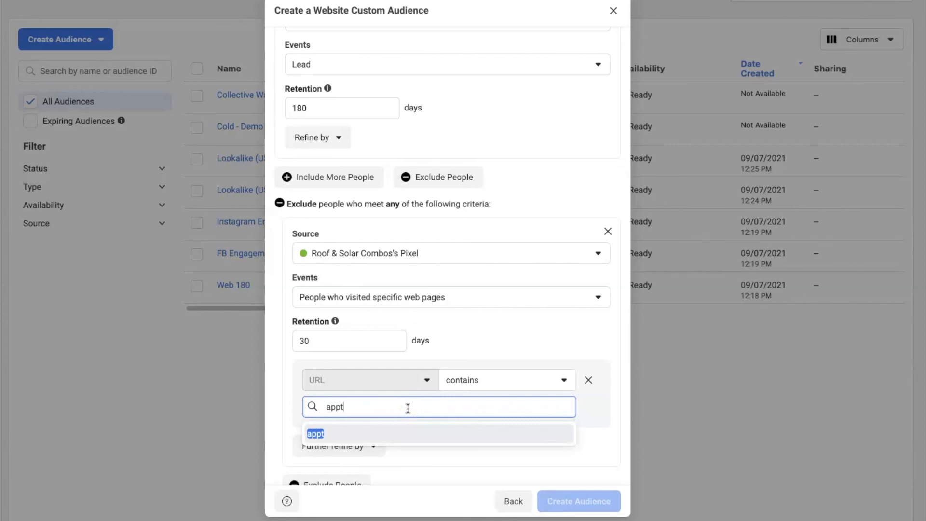
{"action": "left_click", "coordinate": [319, 433]}
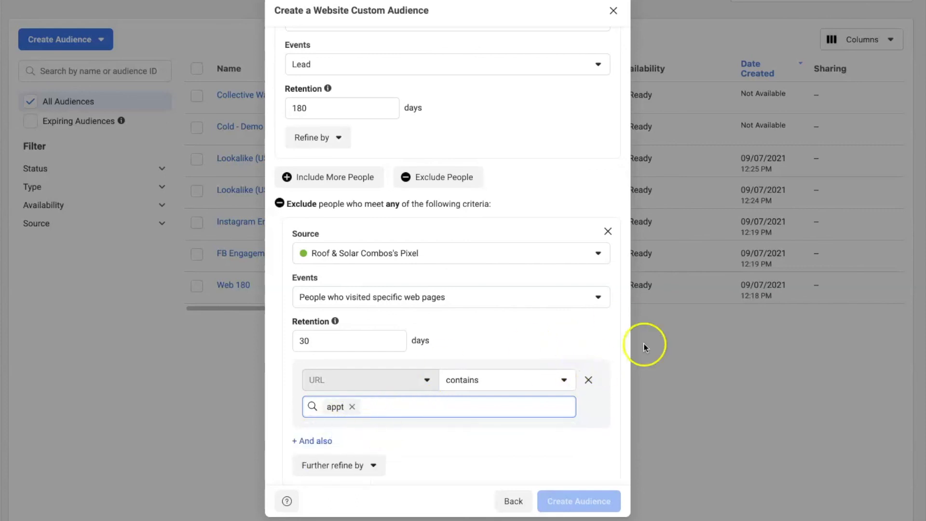
{"action": "type", "text": "booked"}
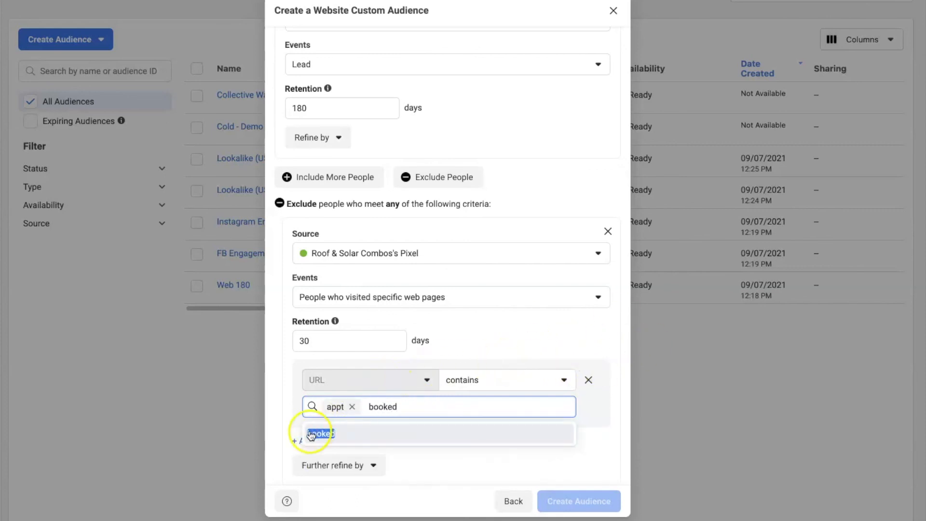
{"action": "left_click", "coordinate": [311, 433]}
{"action": "left_click", "coordinate": [466, 326]}
{"action": "scroll", "coordinate": [479, 343], "scroll_direction": "down", "scroll_amount": 1}
{"action": "double_click", "coordinate": [303, 308]}
{"action": "left_click", "coordinate": [441, 299]}
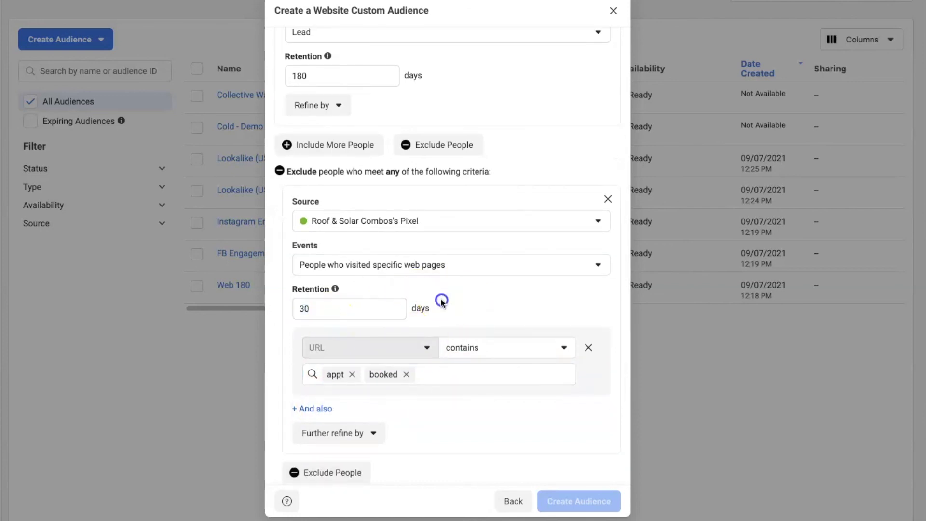
Name the website audience Level 3 - Leads - No Schedule - 180 days and create it.
{"action": "scroll", "coordinate": [441, 303], "scroll_direction": "up", "scroll_amount": 1}
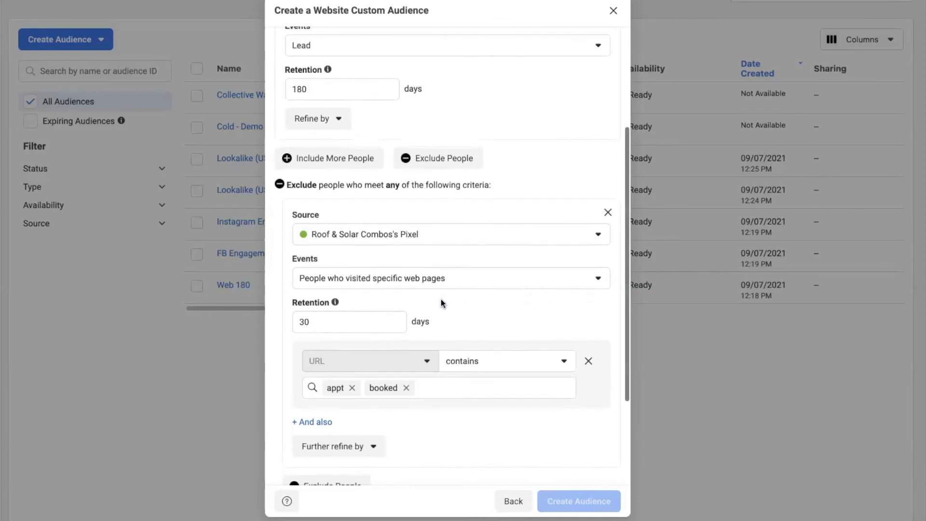
{"action": "scroll", "coordinate": [442, 303], "scroll_direction": "up", "scroll_amount": 1}
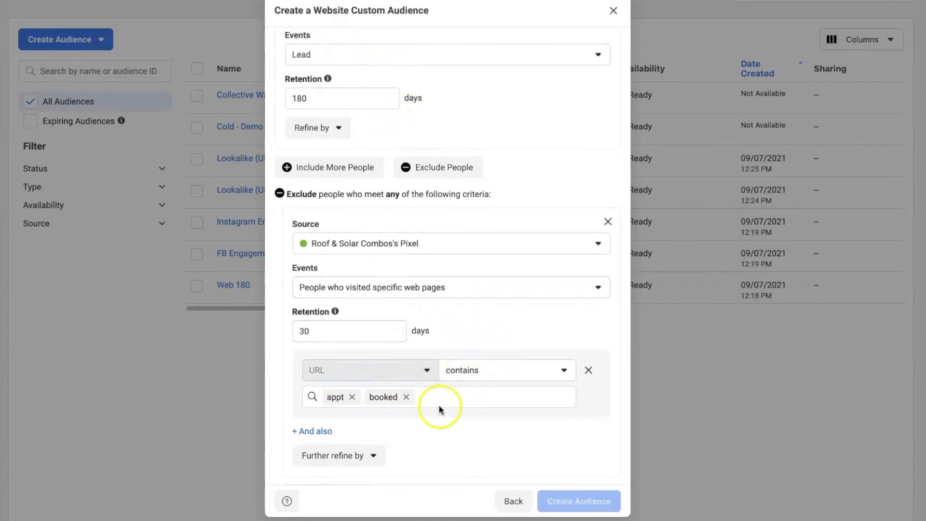
{"action": "scroll", "coordinate": [449, 382], "scroll_direction": "down", "scroll_amount": 3}
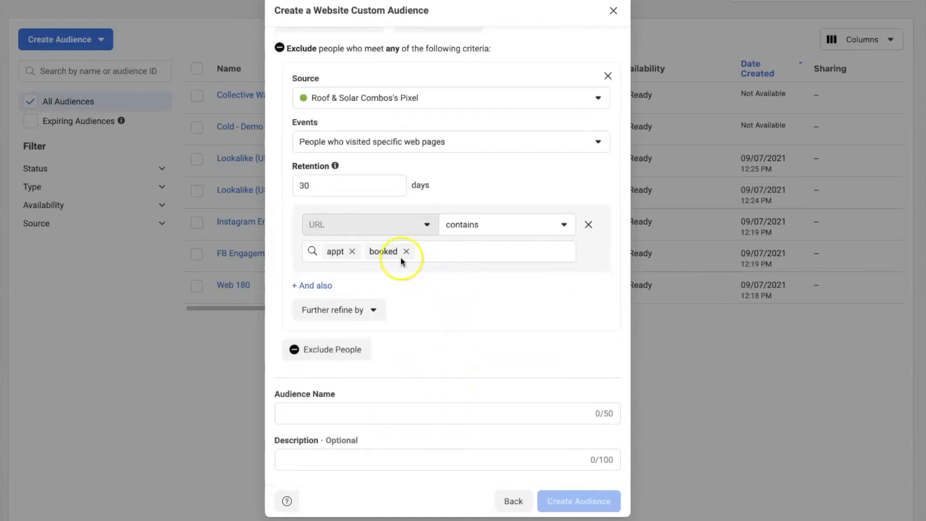
{"action": "left_click", "coordinate": [388, 417]}
{"action": "type", "text": "Leads - No Schedule - 18"}
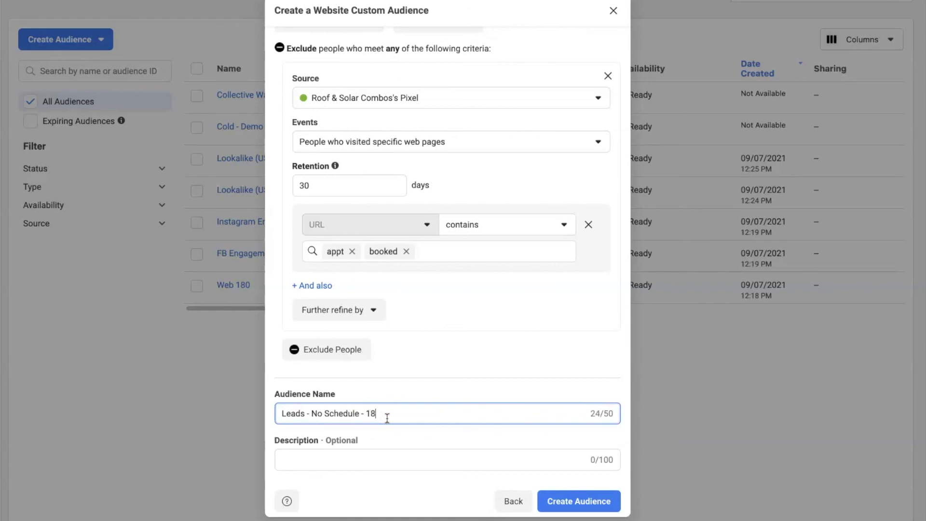
{"action": "type", "text": "s"}
{"action": "left_click", "coordinate": [282, 413]}
{"action": "type", "text": "Level 3 -"}
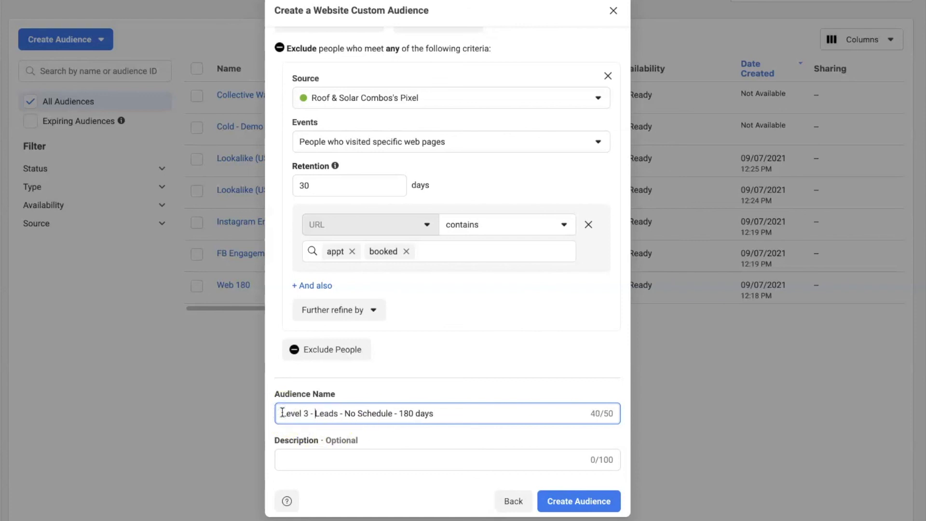
{"action": "left_click", "coordinate": [398, 380]}
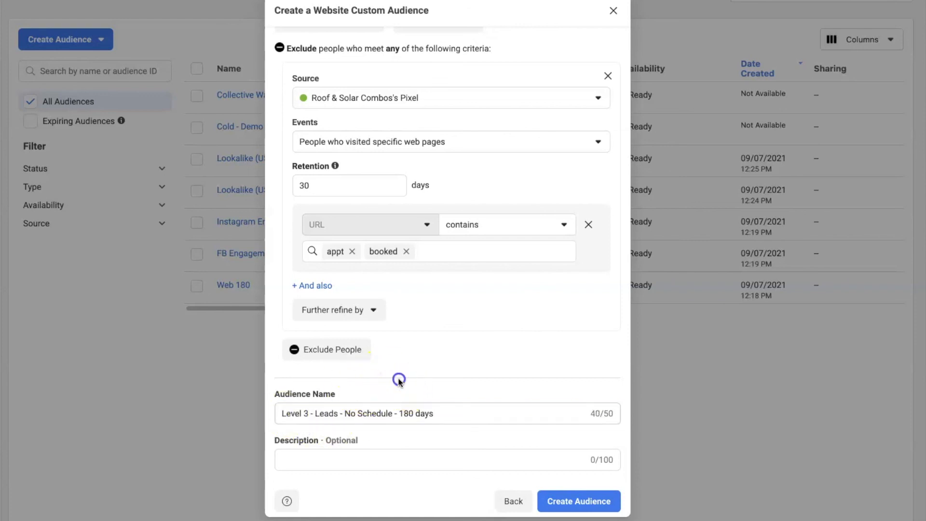
{"action": "left_click", "coordinate": [561, 503]}
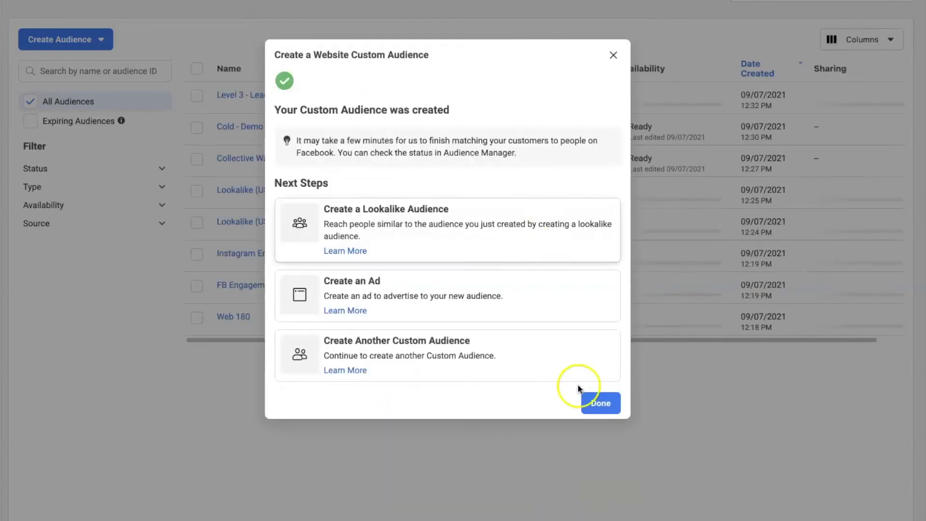
{"action": "left_click", "coordinate": [604, 403]}
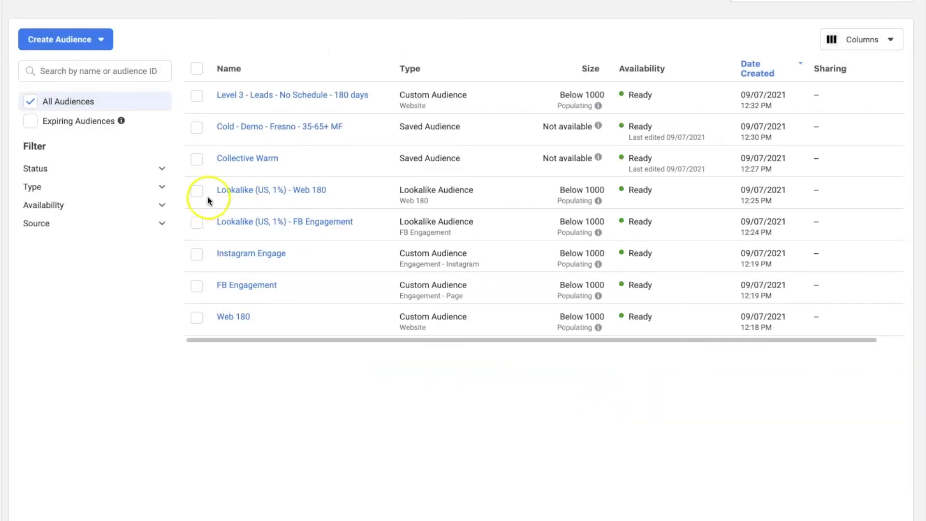
Look over the audience list and check the source and rule of the FB Engagement lookalike.
{"action": "mouse_move", "coordinate": [242, 166]}
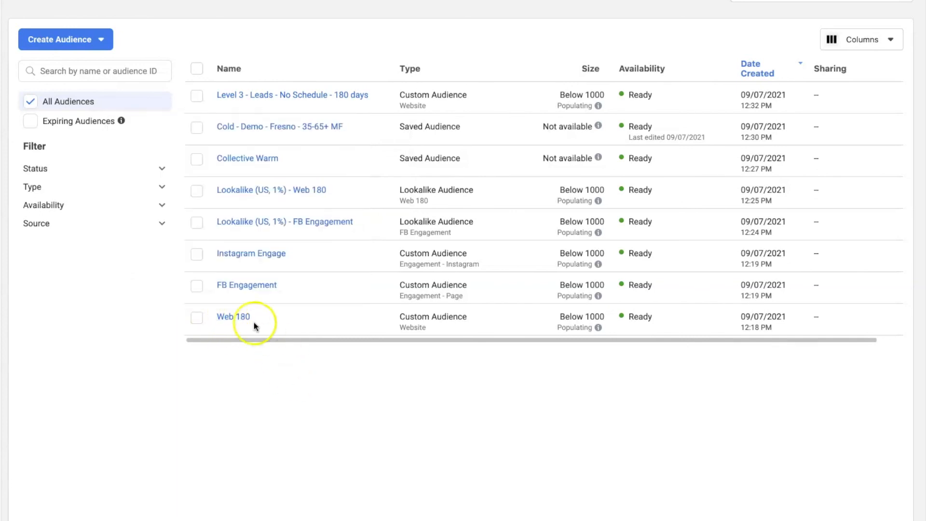
{"action": "mouse_move", "coordinate": [314, 223]}
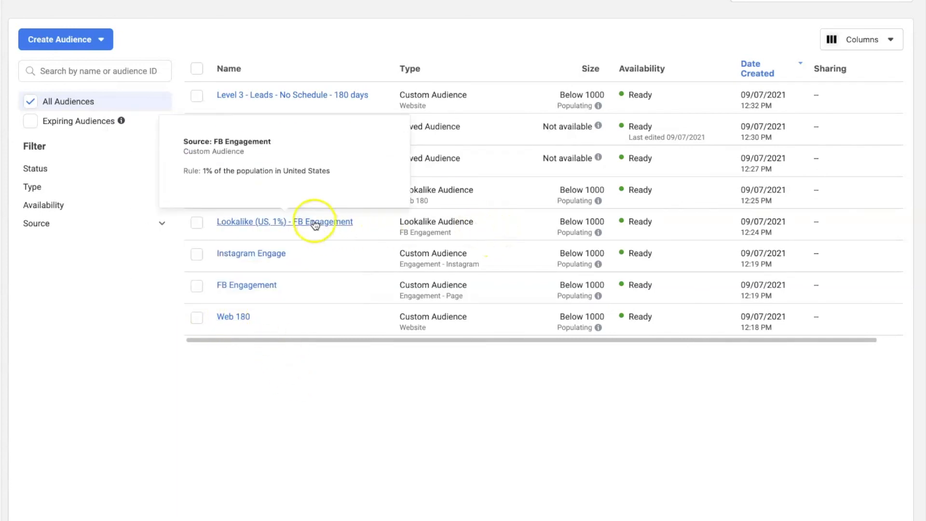